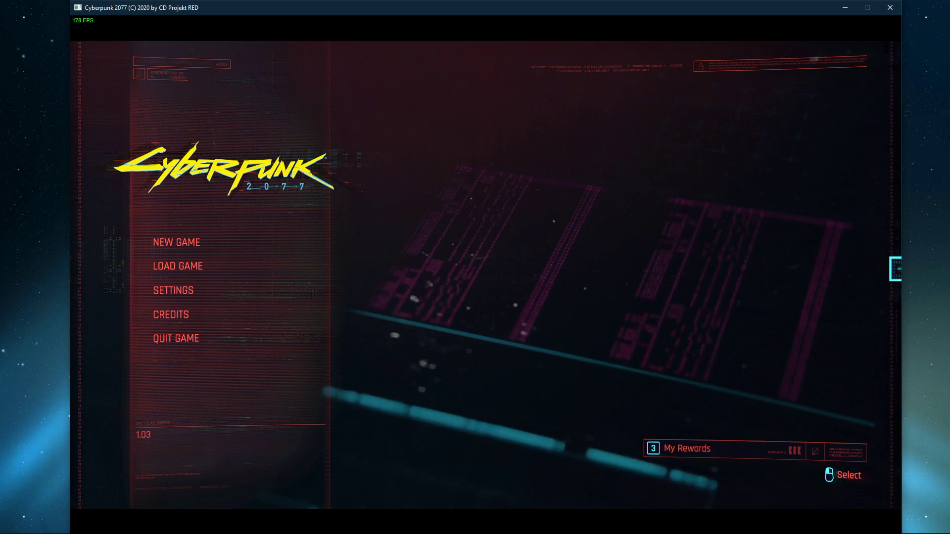
Open the game's video settings and set the Maximum FPS value to 180
click(183, 288)
click(410, 64)
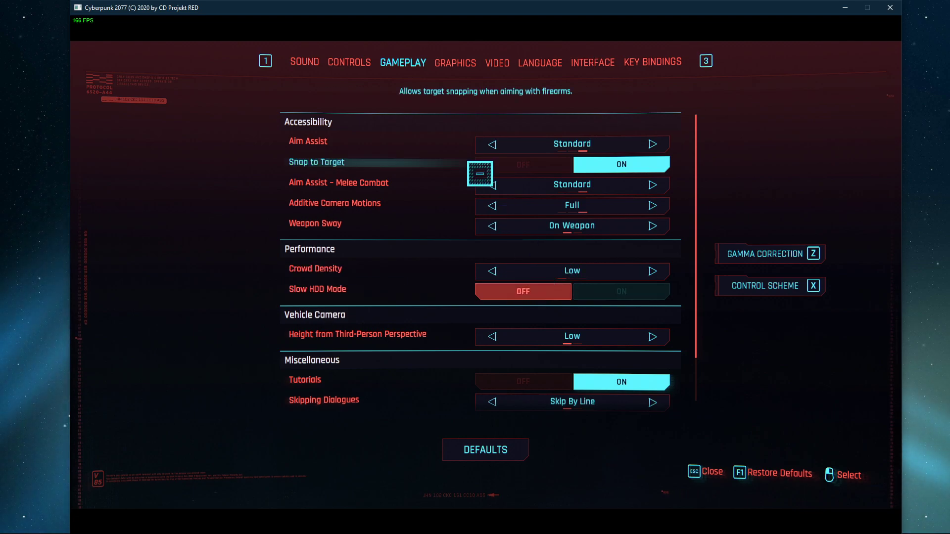
click(496, 59)
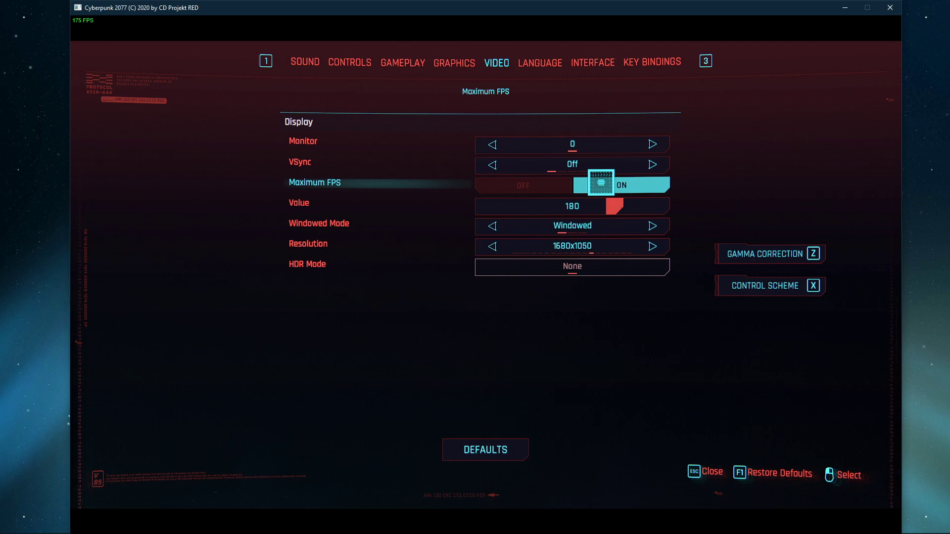
mouse_move(612, 202)
mouse_down()
mouse_move(604, 203)
mouse_move(615, 204)
mouse_up()
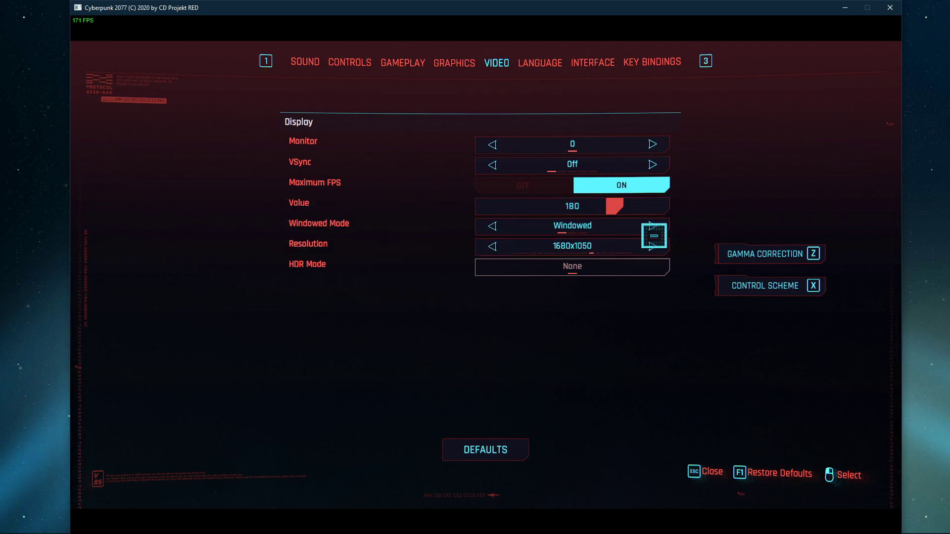
Cycle the Windowed Mode setting through its options back to Windowed
click(653, 226)
click(653, 226)
click(653, 226)
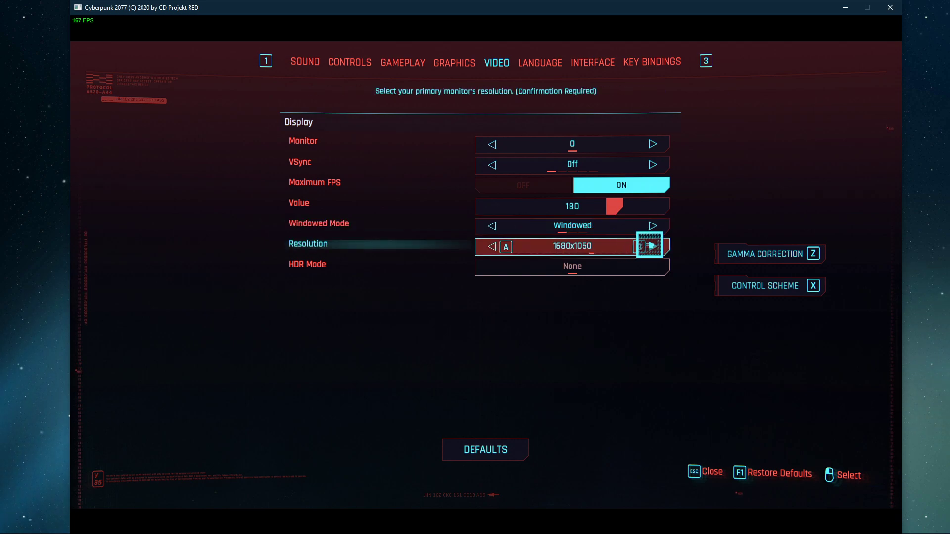
Try display resolutions up to 3840x1080 and return the setting to 1680x1050
click(652, 246)
click(652, 245)
click(652, 246)
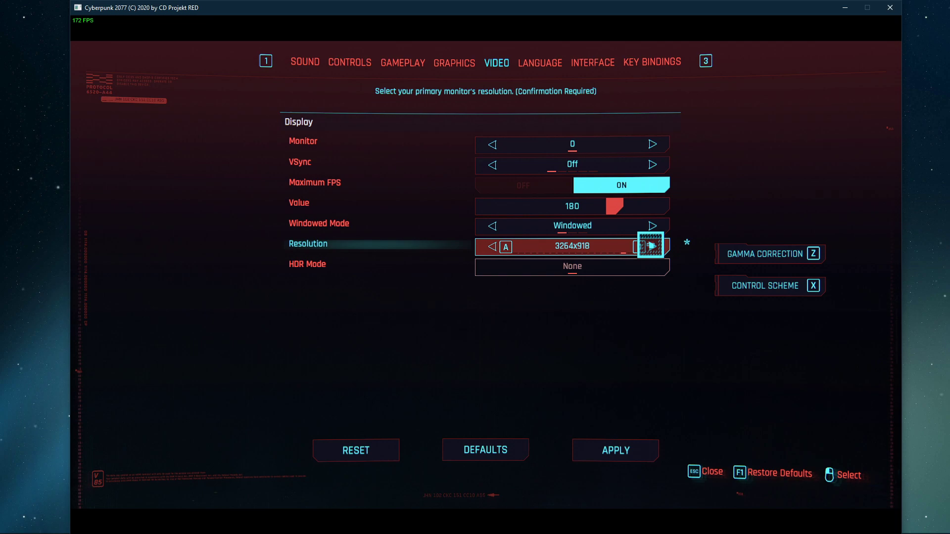
click(652, 246)
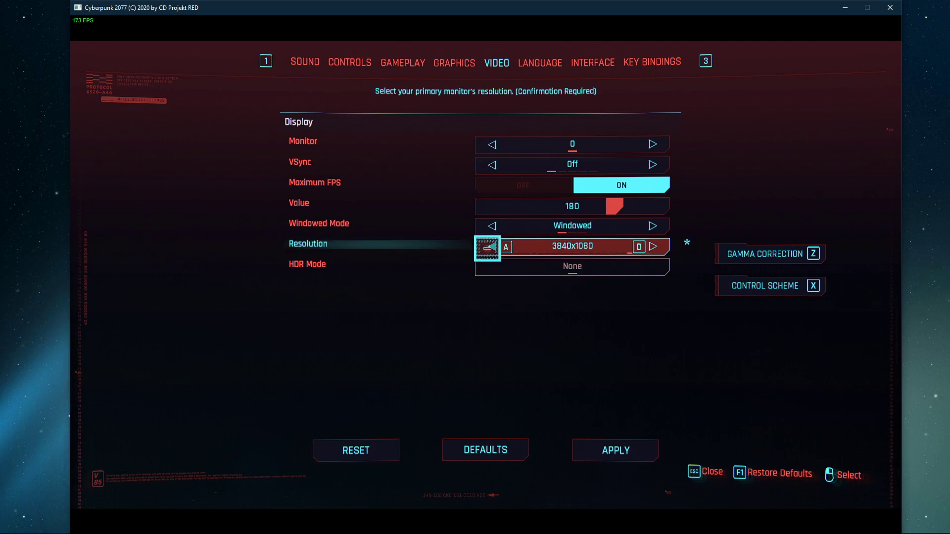
click(487, 248)
click(488, 247)
click(490, 247)
click(493, 246)
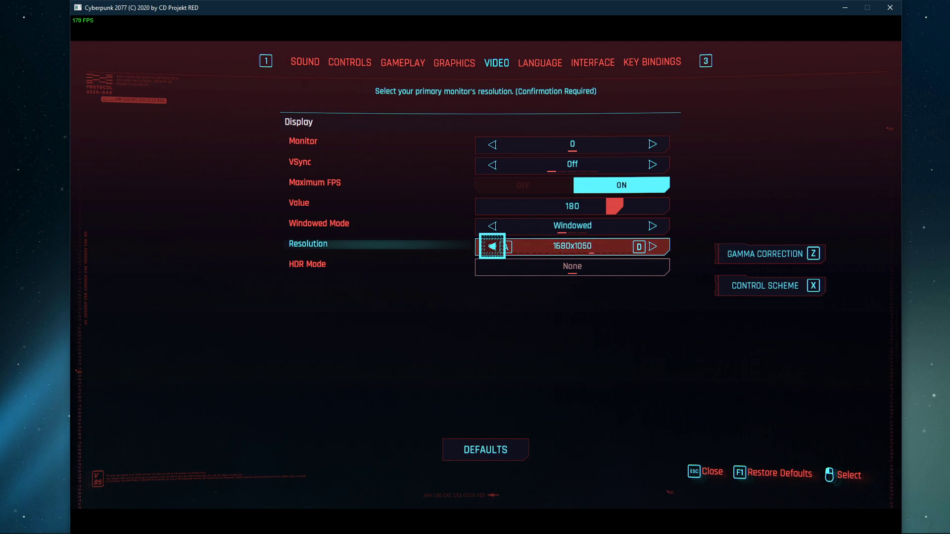
click(653, 246)
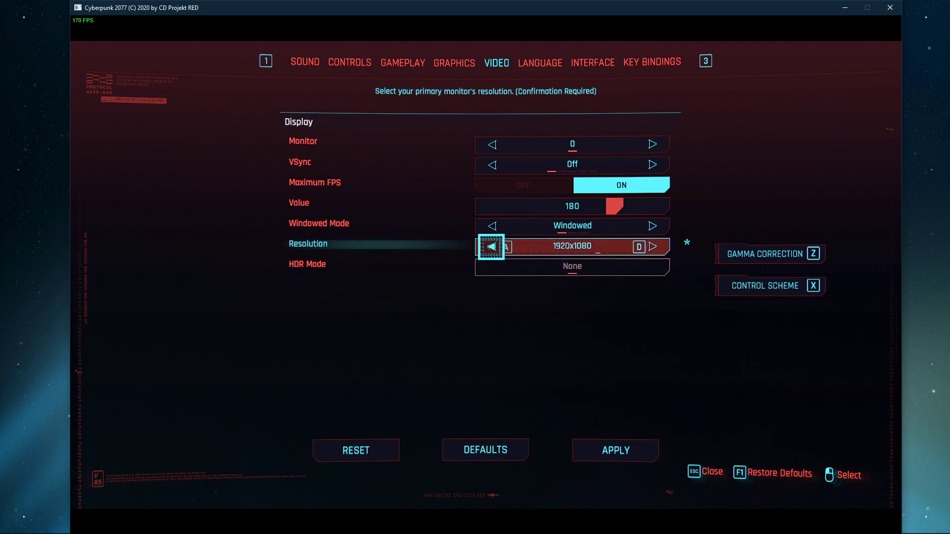
click(492, 246)
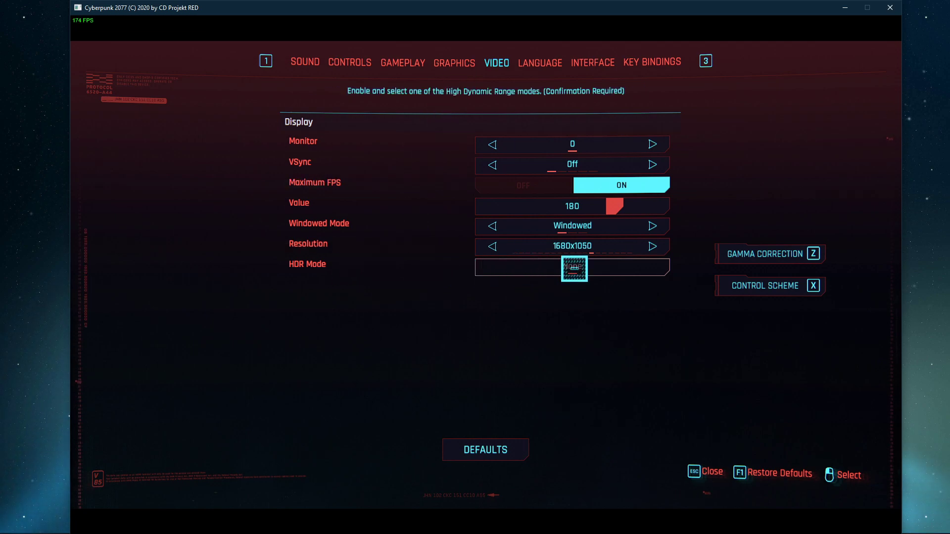
In the graphics settings, set Texture Quality to Low with Field of View at 100, and apply the changes
click(448, 64)
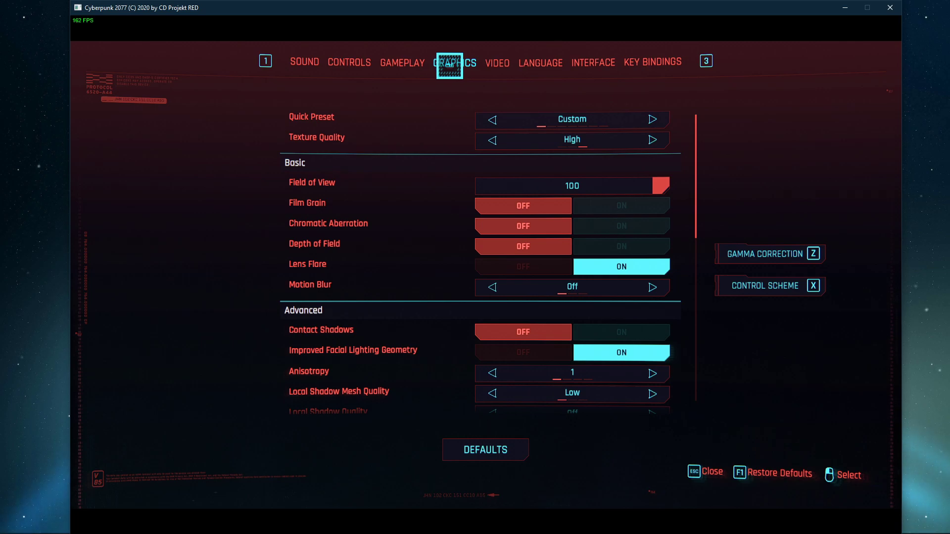
click(493, 141)
click(492, 141)
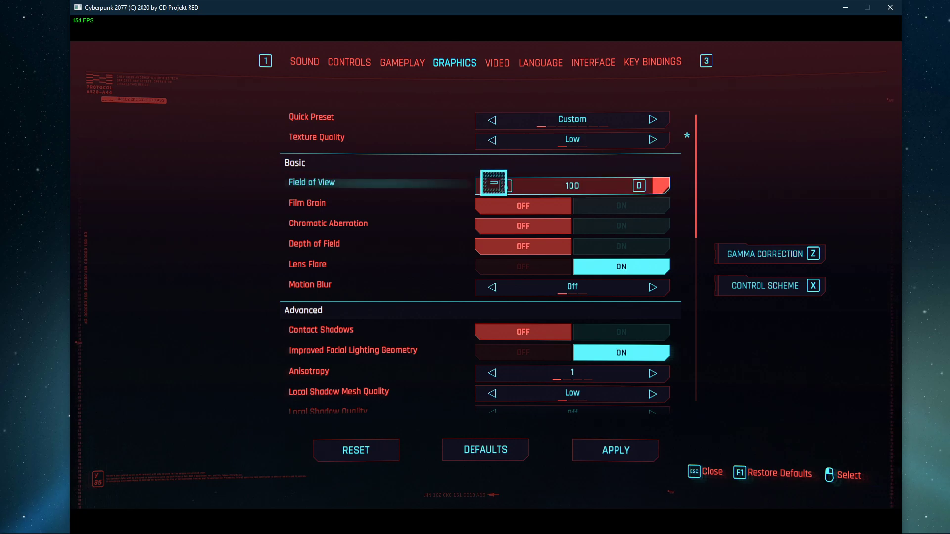
mouse_move(646, 186)
mouse_down()
mouse_move(517, 185)
mouse_move(669, 186)
mouse_move(518, 186)
mouse_move(660, 175)
mouse_up()
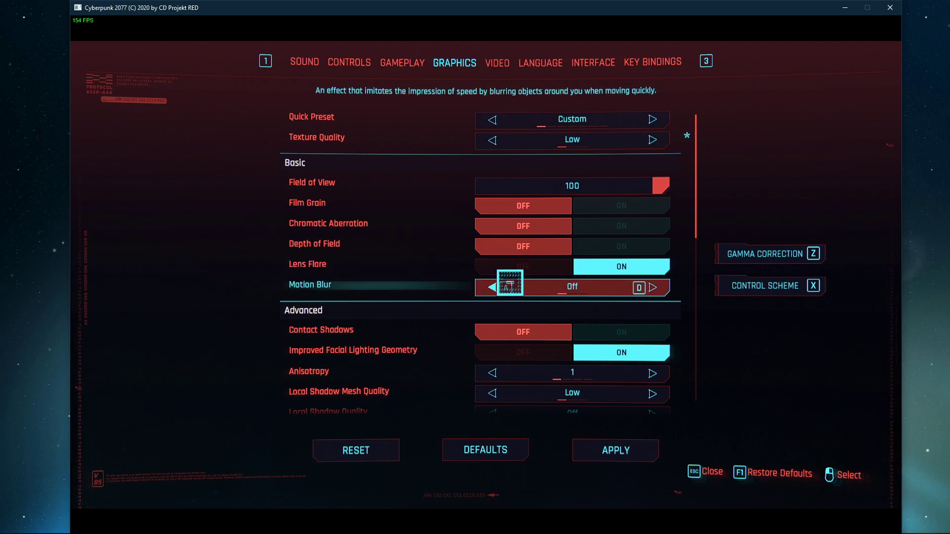
scroll(334, 283, down, 2)
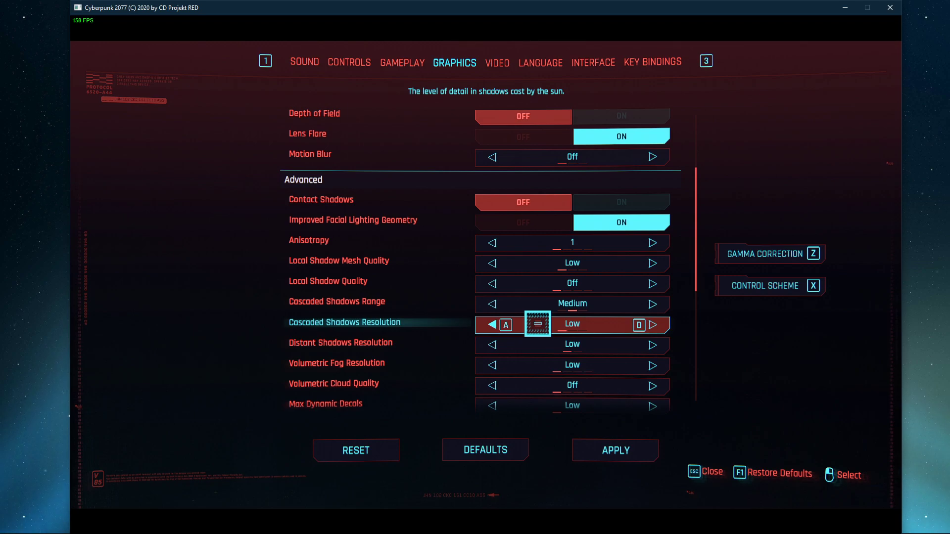
scroll(538, 324, down, 5)
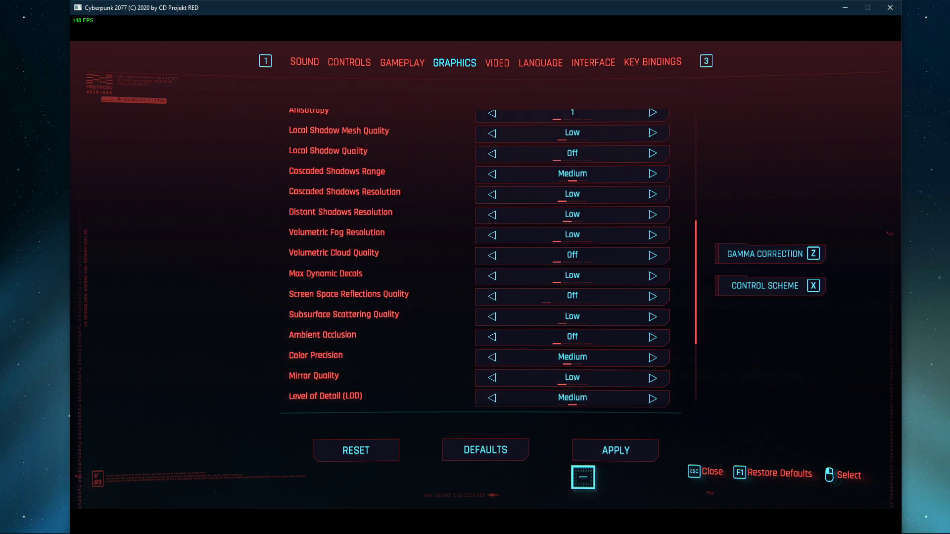
click(618, 450)
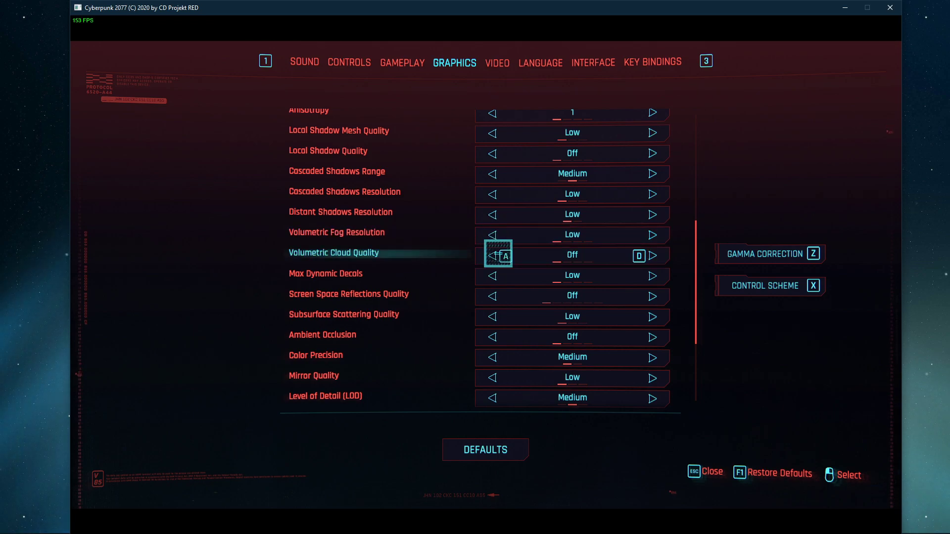
Try Volumetric Cloud Quality at Medium and return it to Off
click(649, 256)
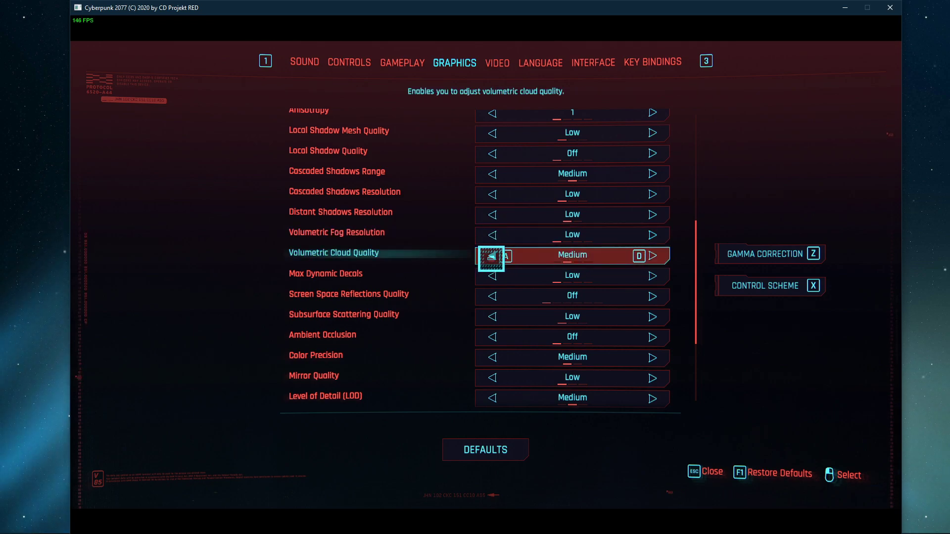
click(492, 255)
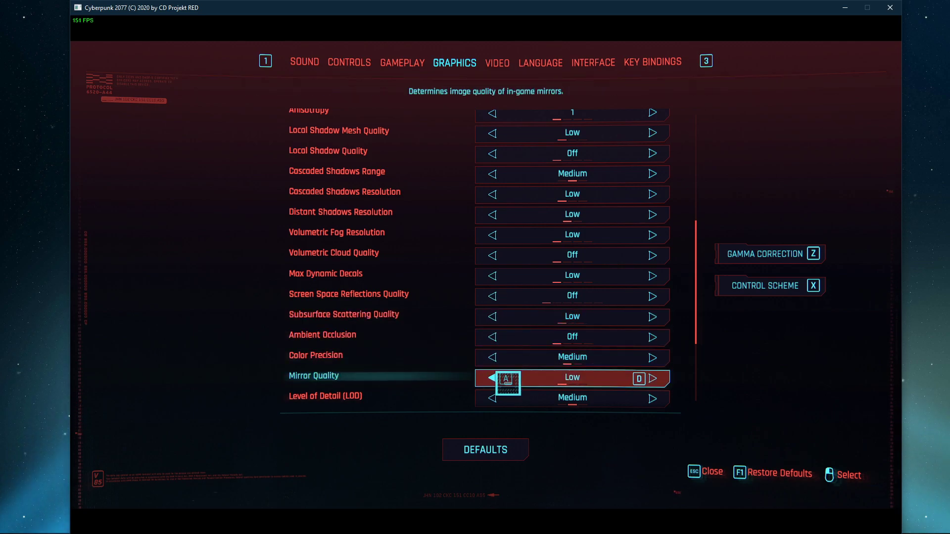
Advance the DLSS resolution scaling setting from Off to its next option
scroll(511, 401, down, 1)
scroll(511, 404, down, 3)
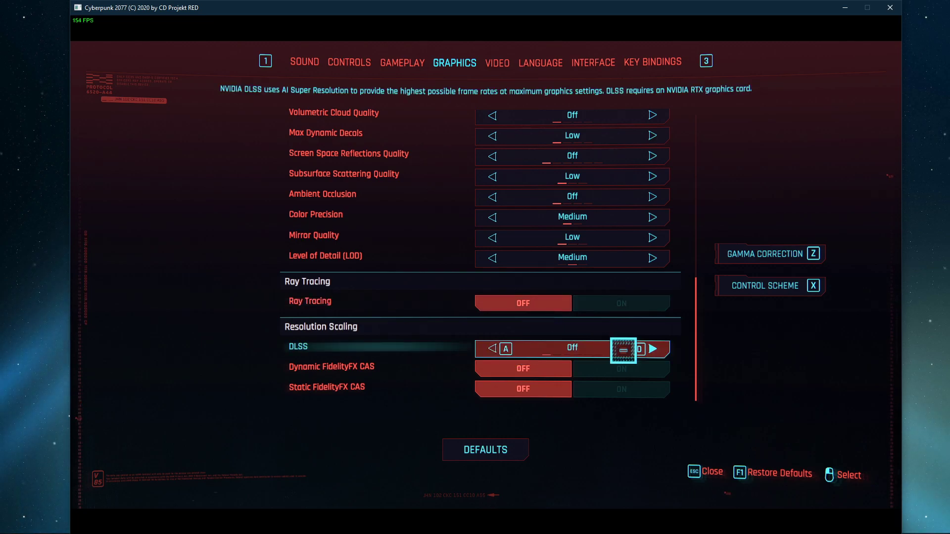
click(651, 348)
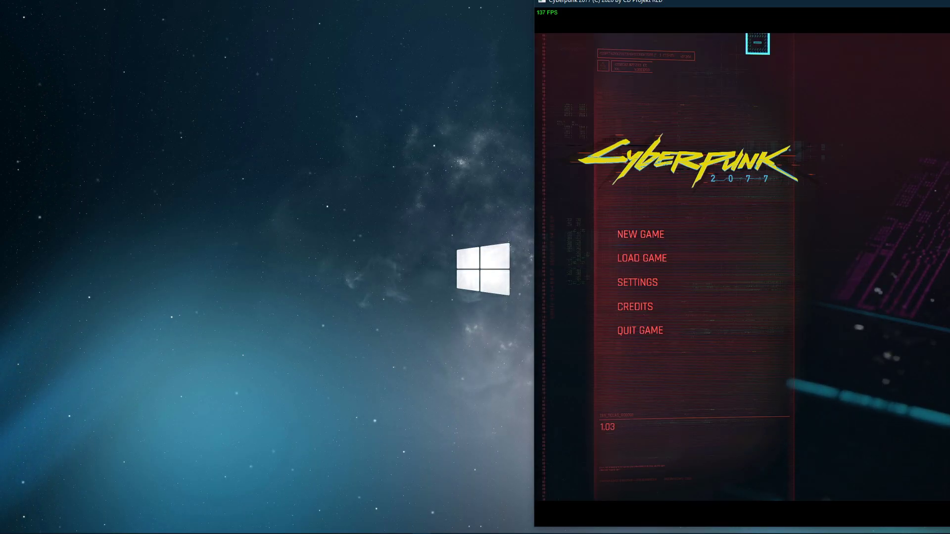
Reposition the game window on the desktop and switch to Task Manager
drag(827, 4, 319, 12)
key(super)
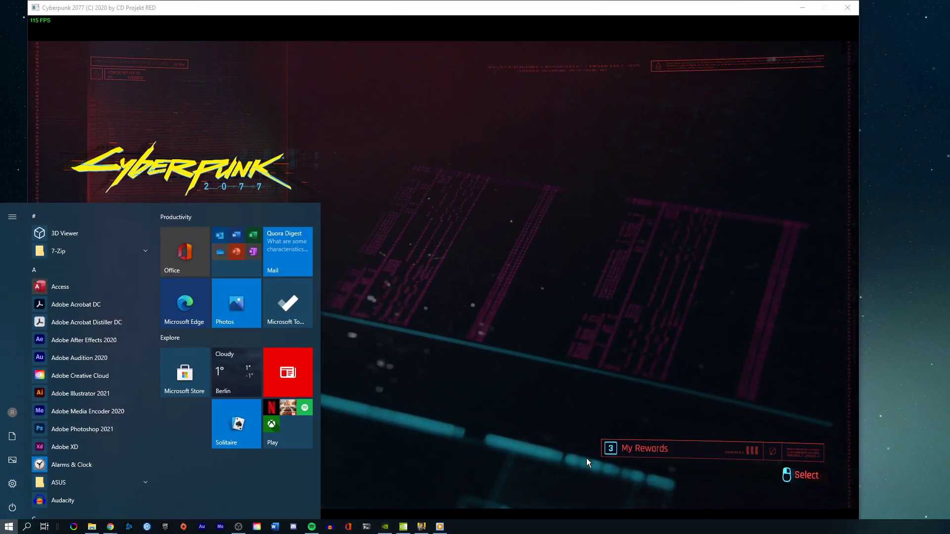
right_click(539, 532)
click(559, 479)
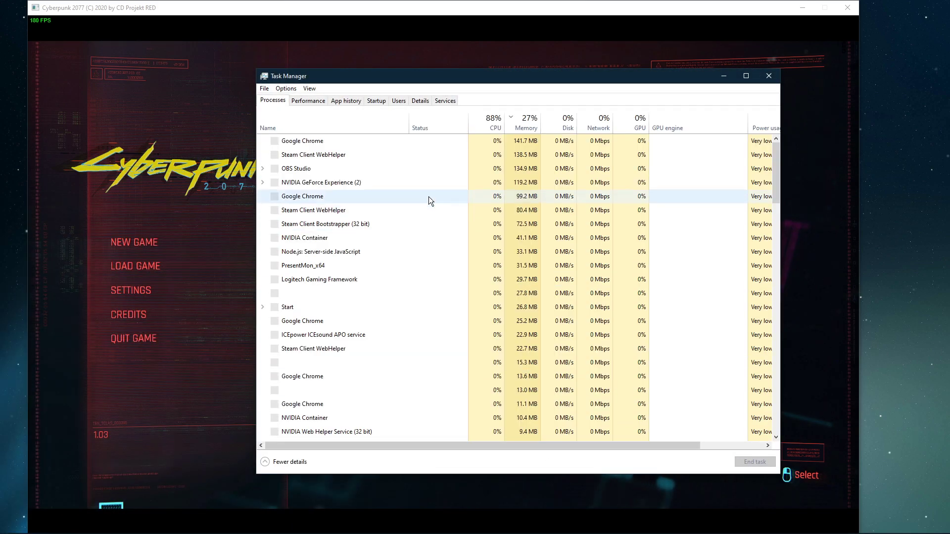
Expand the Cyberpunk 2077 process and go to its details entry
click(263, 141)
click(286, 154)
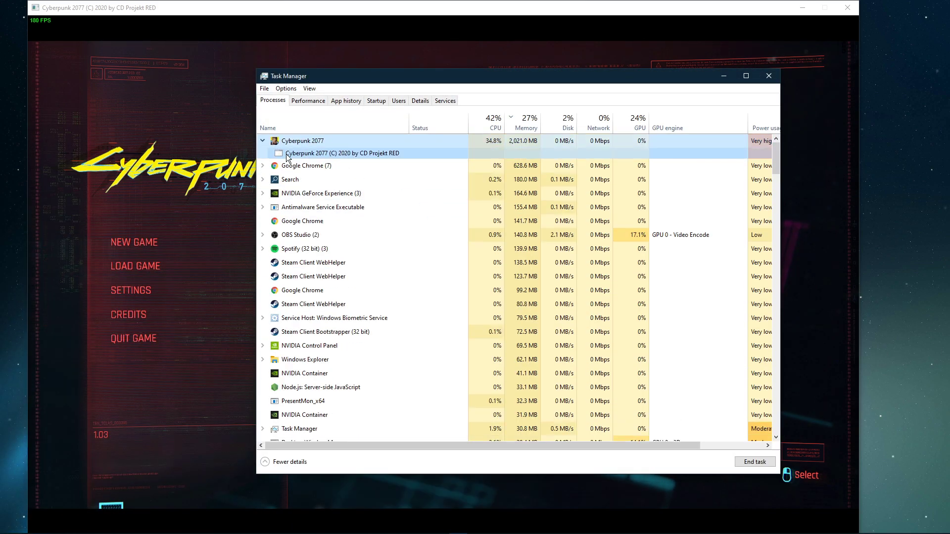
right_click(291, 143)
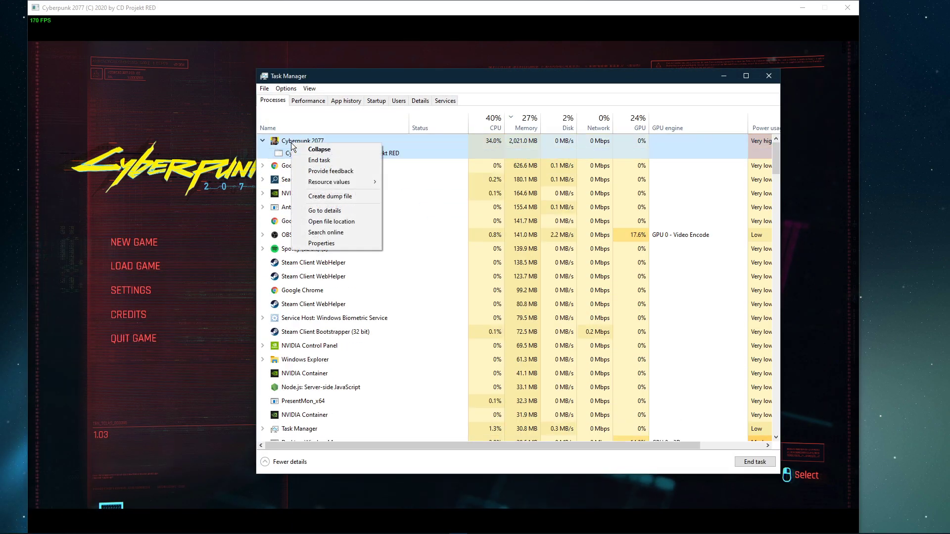
click(313, 209)
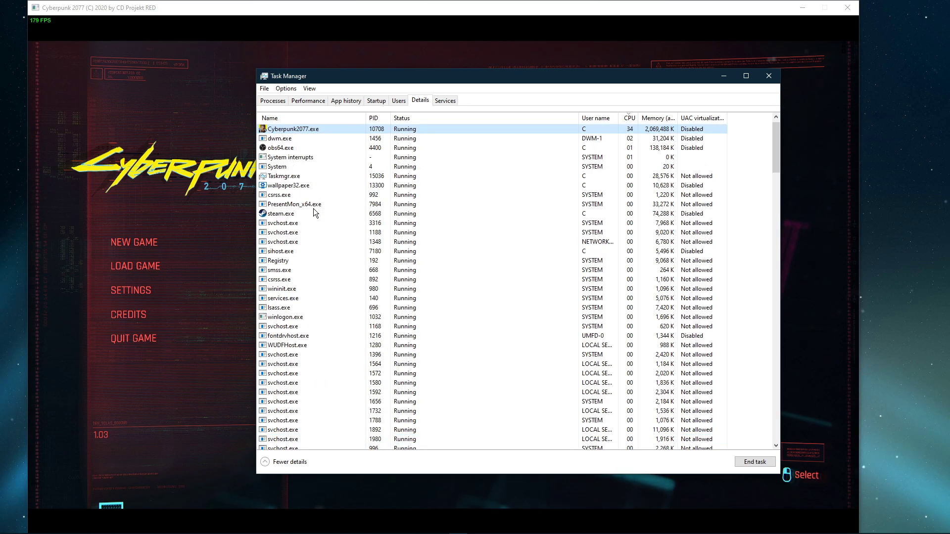
Set the priority of Cyberpunk2077.exe to High, confirm the change, and check its priority options again
right_click(289, 142)
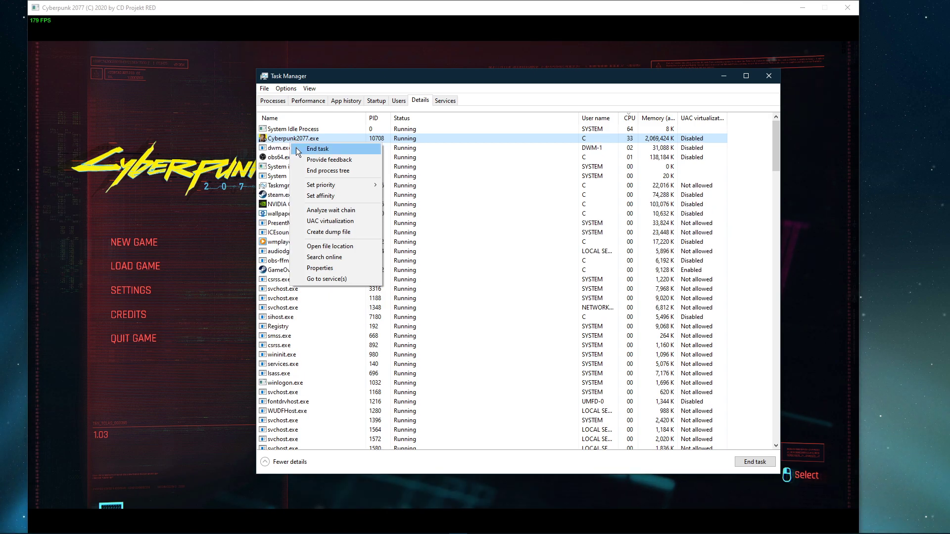
click(389, 196)
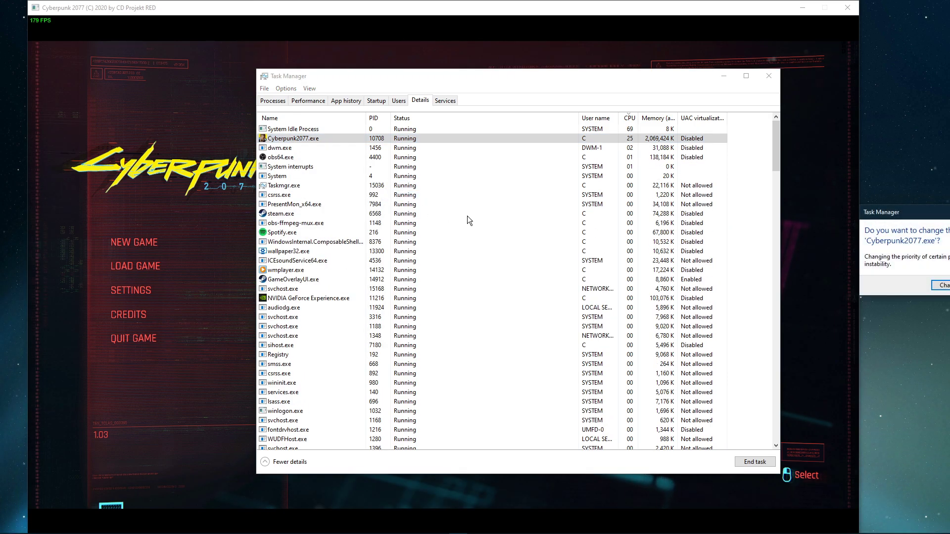
drag(904, 221, 438, 176)
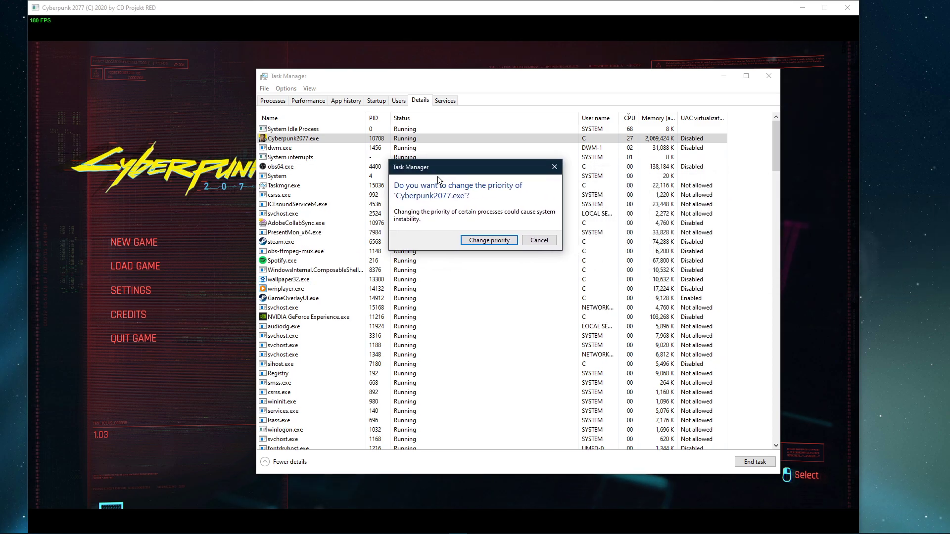
click(464, 237)
right_click(311, 142)
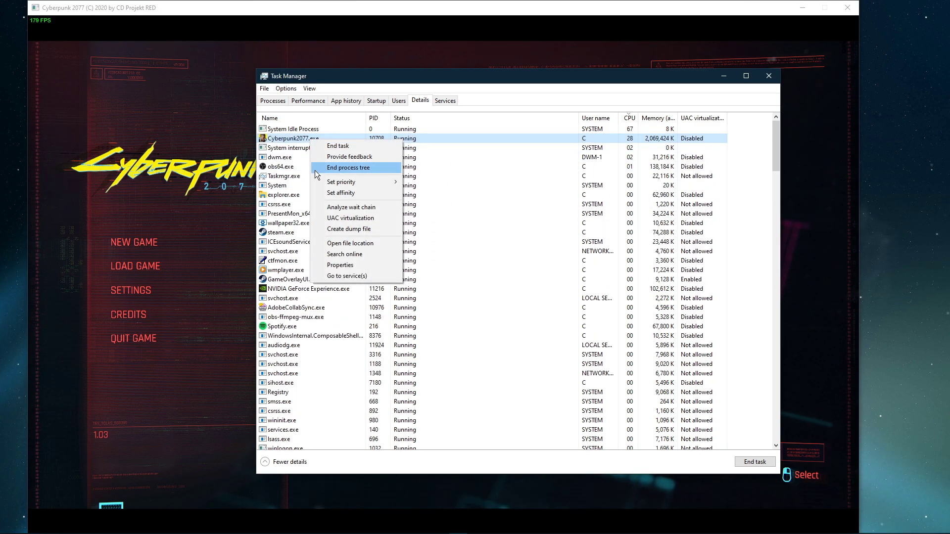
mouse_move(314, 181)
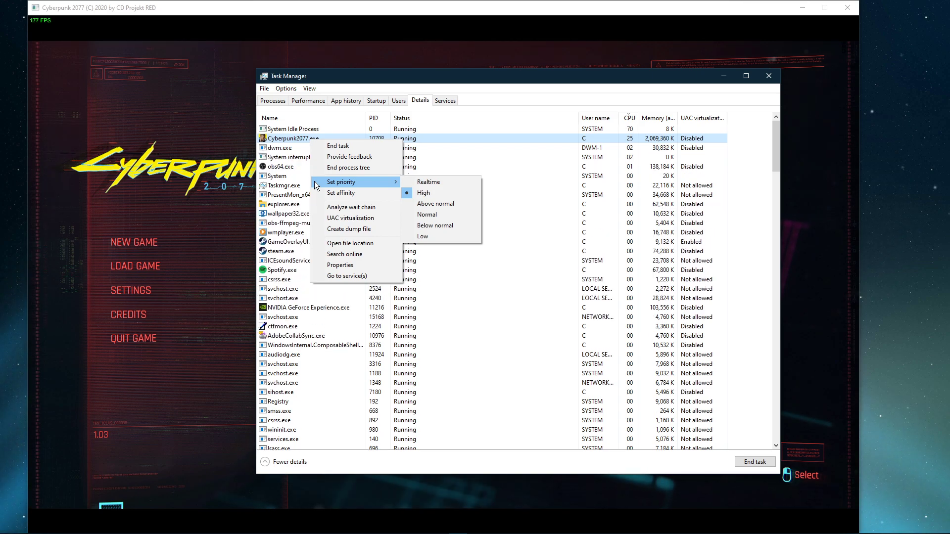
In the process list, examine the end-task options for Google Chrome, OBS Studio and Steam Client WebHelper without ending them
click(279, 102)
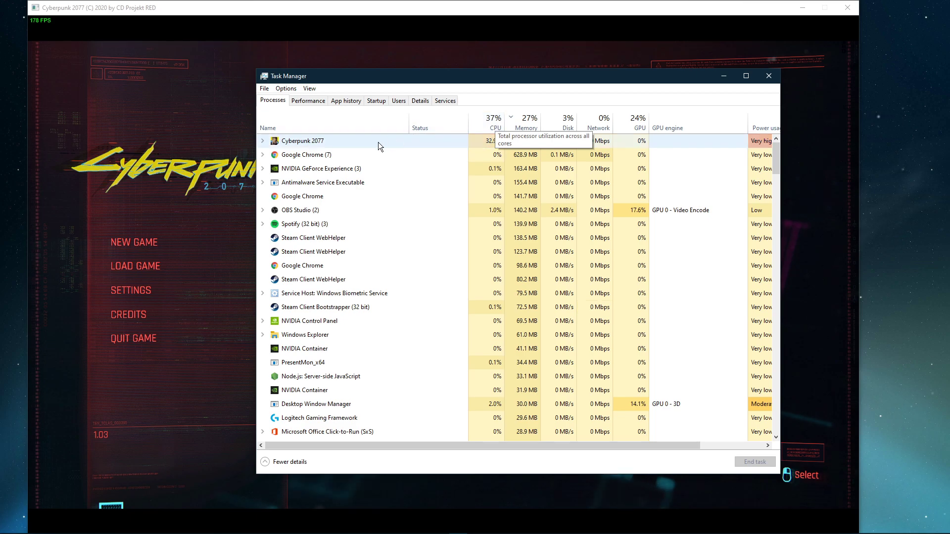
right_click(316, 156)
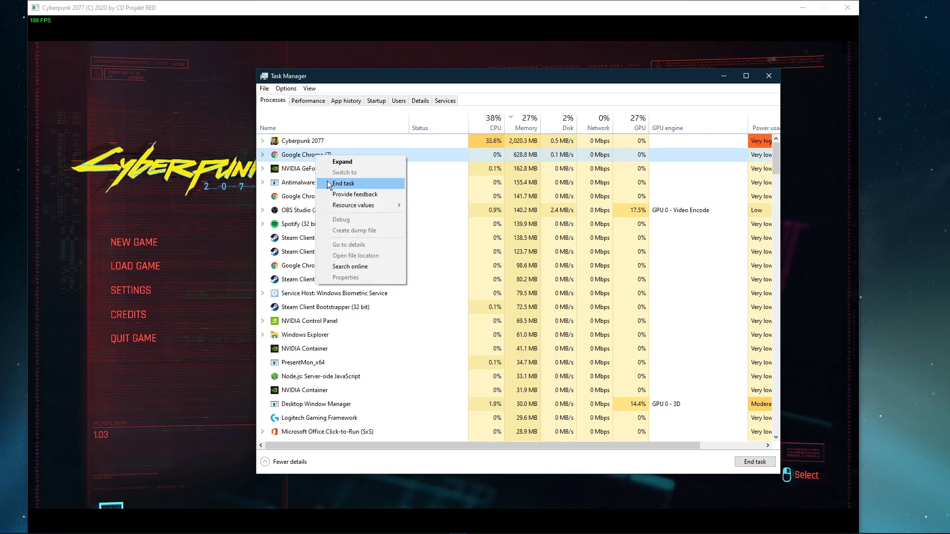
click(298, 158)
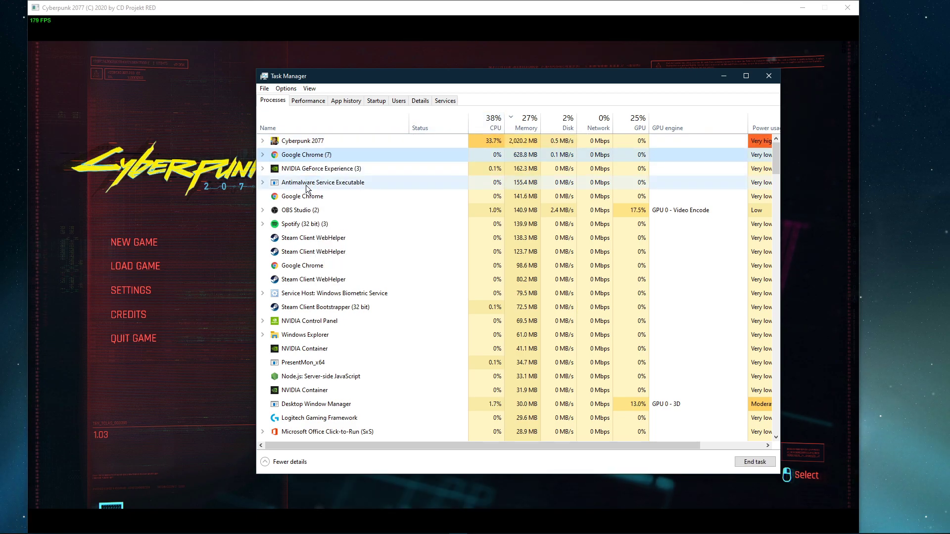
right_click(289, 212)
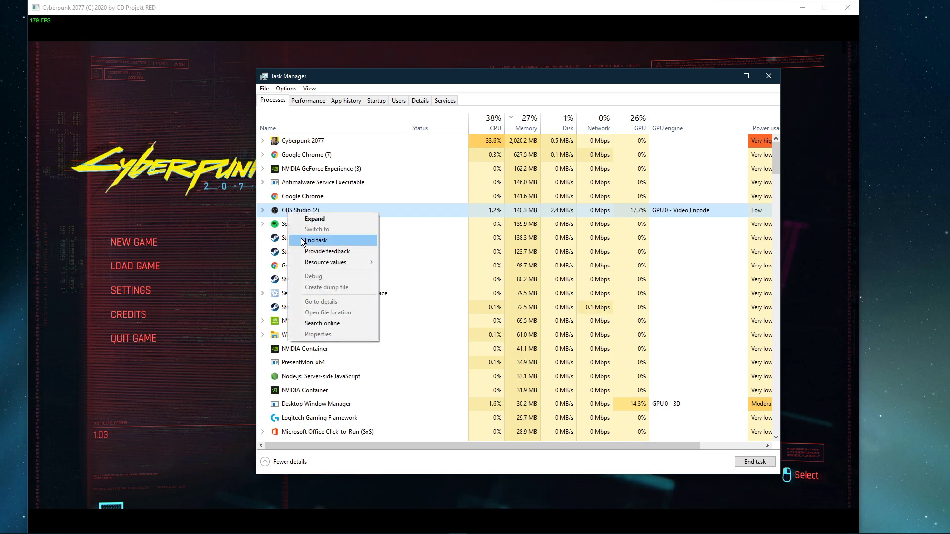
click(280, 216)
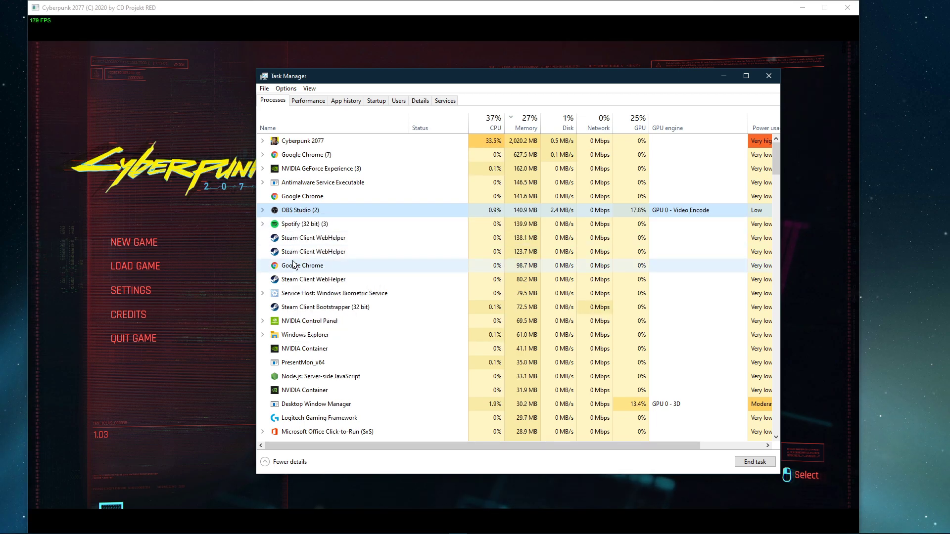
right_click(297, 276)
key(Escape)
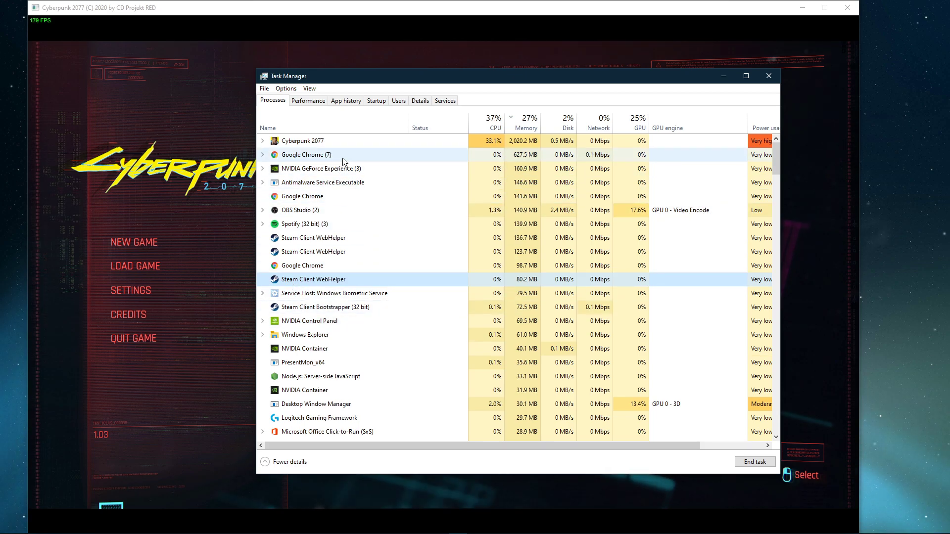
Review the startup programs, check the options for the Adobe Collaboration Synchronizer entry without changing it, and close Task Manager
click(372, 101)
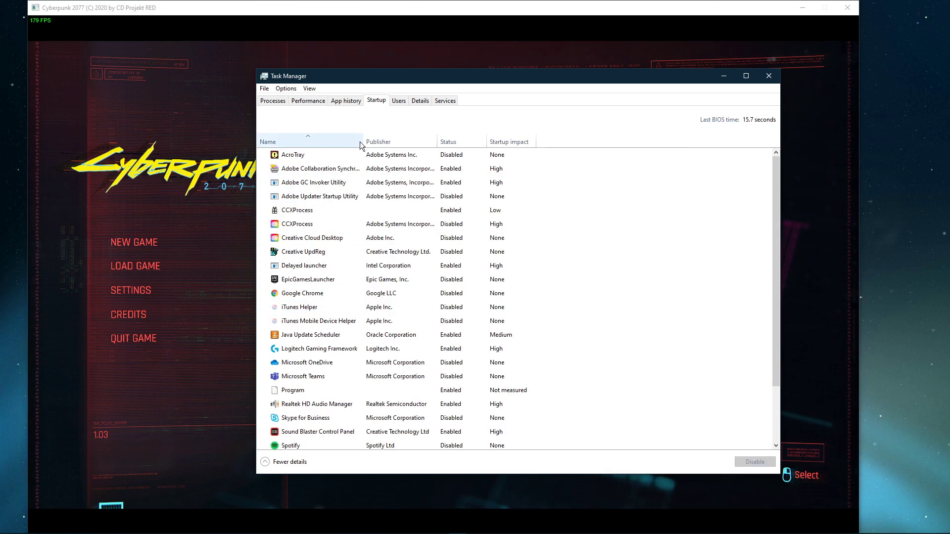
right_click(380, 169)
key(Escape)
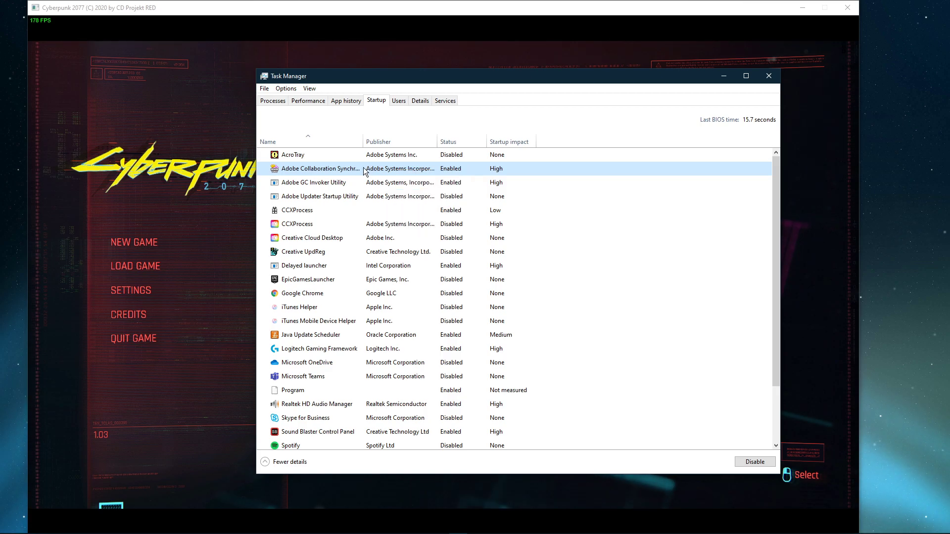
click(768, 76)
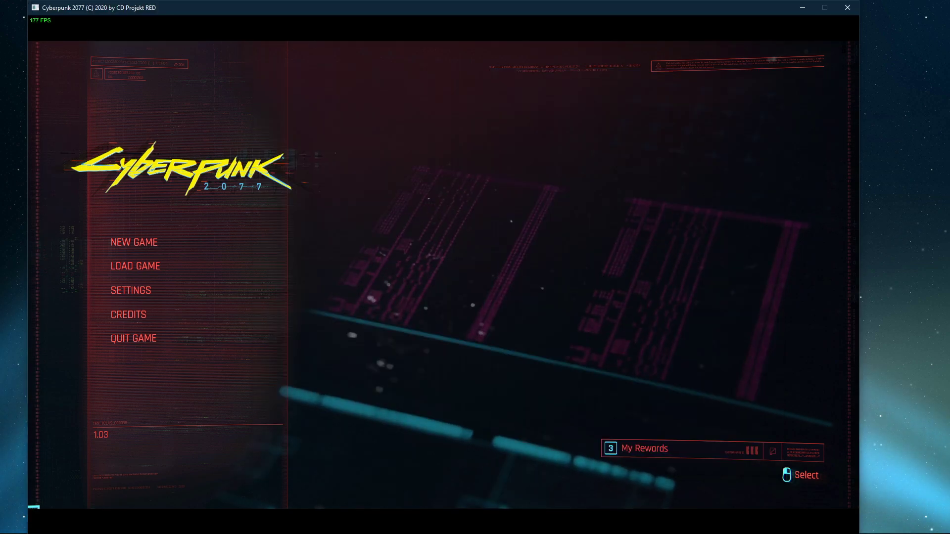
Quit Cyberpunk 2077 and open the Windows Game bar settings, moving their window nearer the centre of the desktop
key(alt+F4)
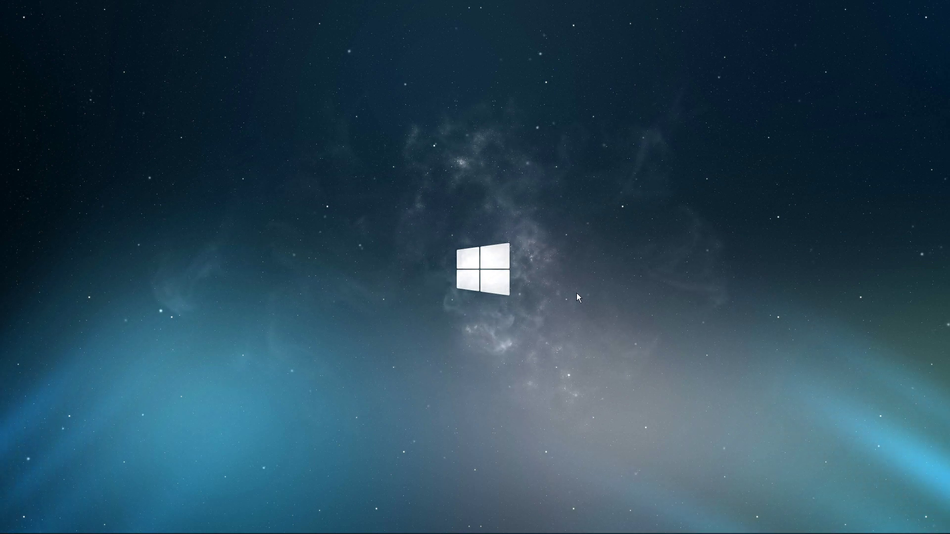
key(super)
text(game bar)
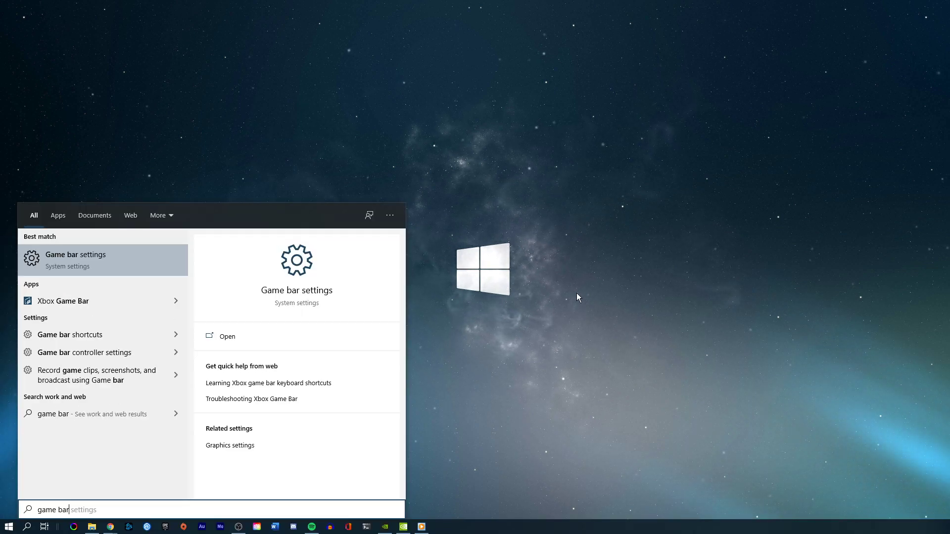
key(Return)
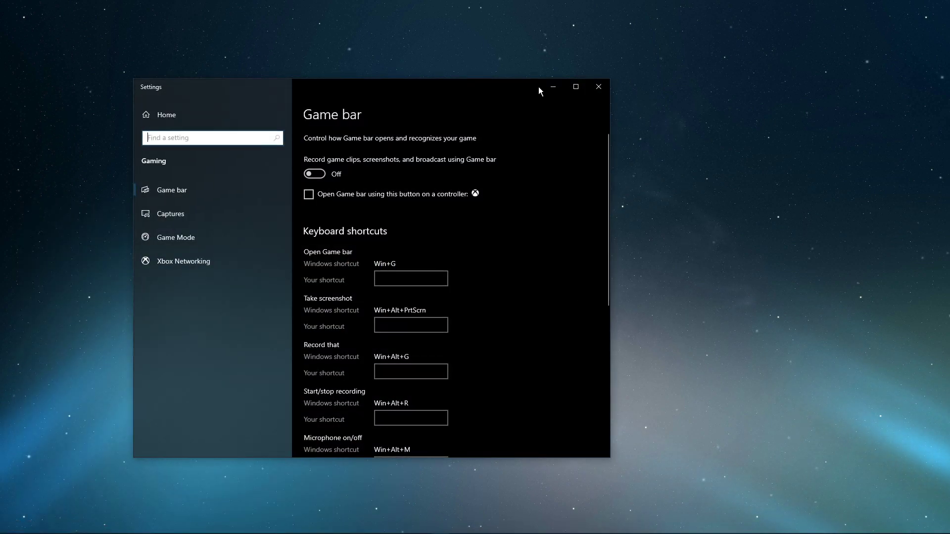
drag(501, 82, 619, 83)
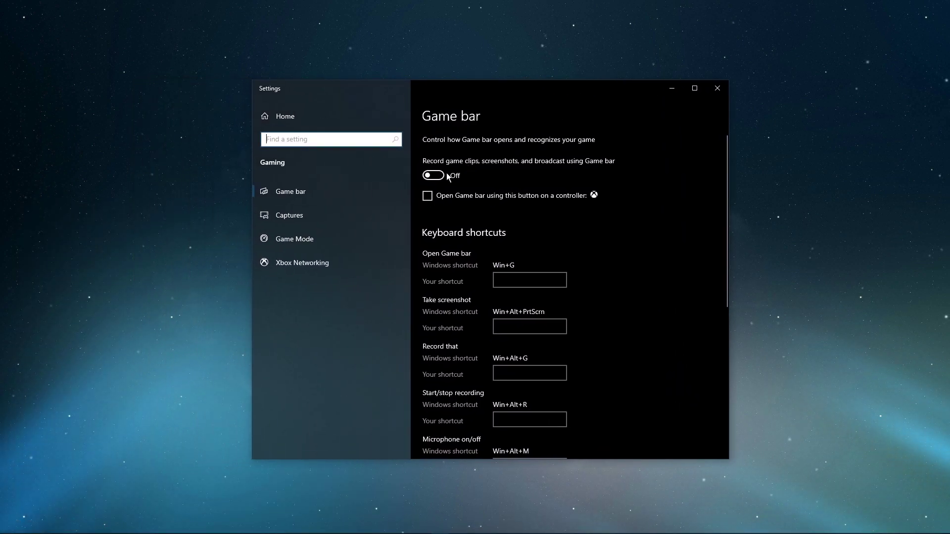
Review the Captures settings for background recording, recorded audio and recorded video, and close the Settings window
click(338, 225)
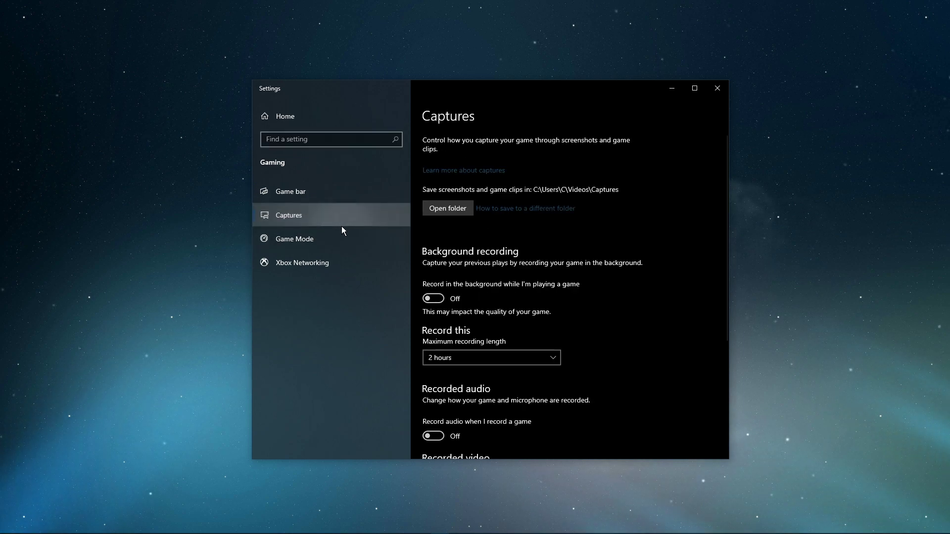
scroll(437, 303, down, 1)
scroll(438, 306, down, 3)
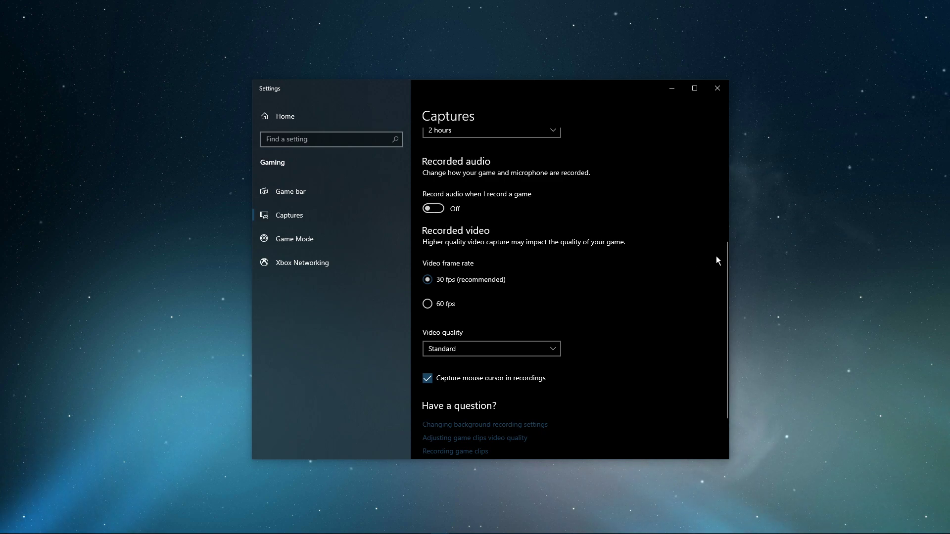
drag(727, 246, 727, 193)
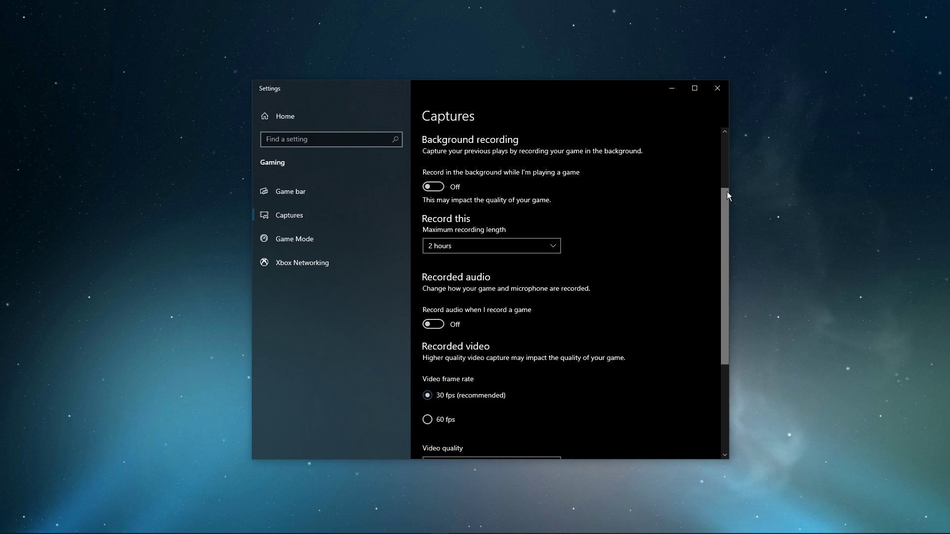
drag(727, 193, 721, 229)
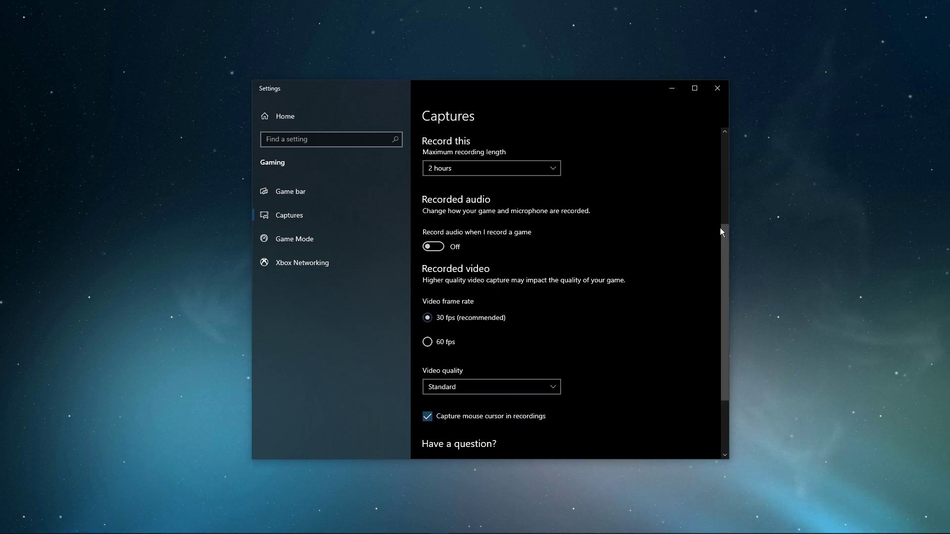
click(717, 90)
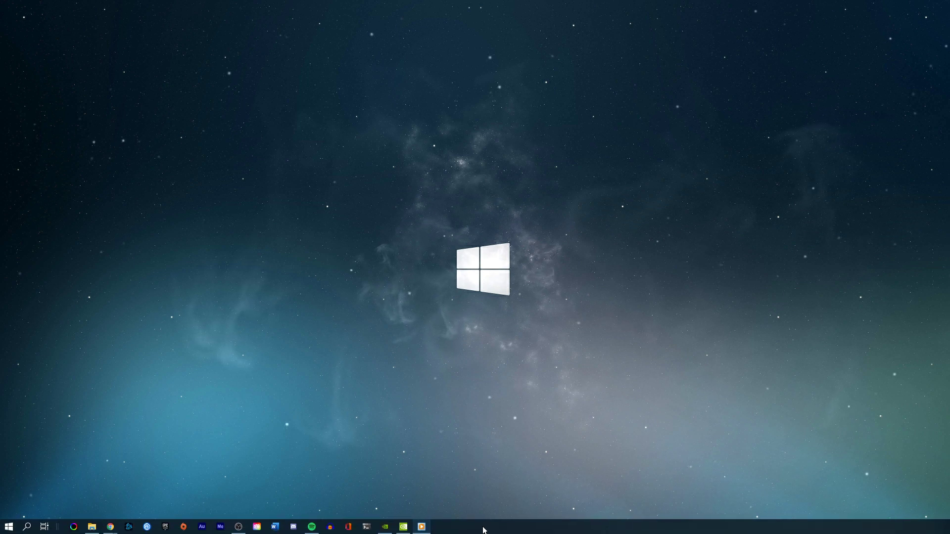
Switch to GeForce Experience and check the GeForce Game Ready Driver's status and reinstall option without reinstalling it
click(385, 531)
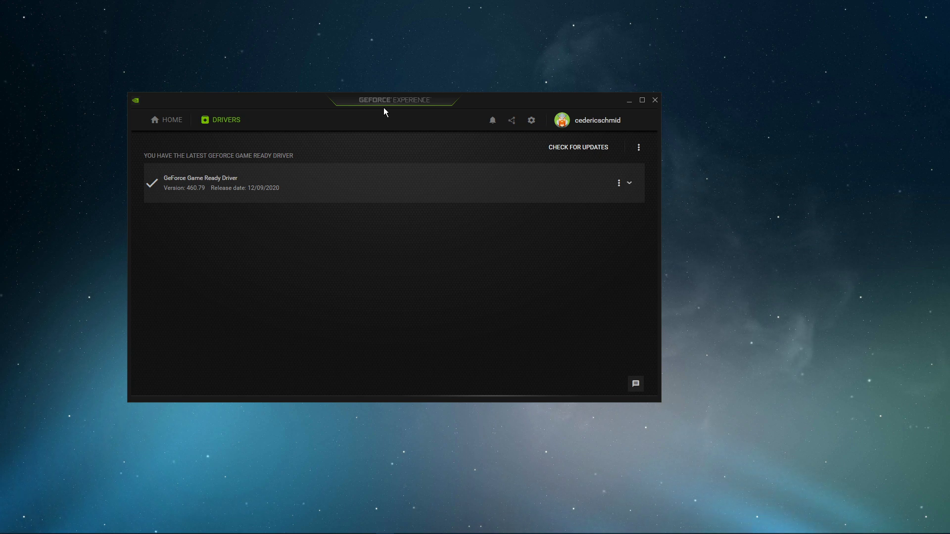
click(215, 124)
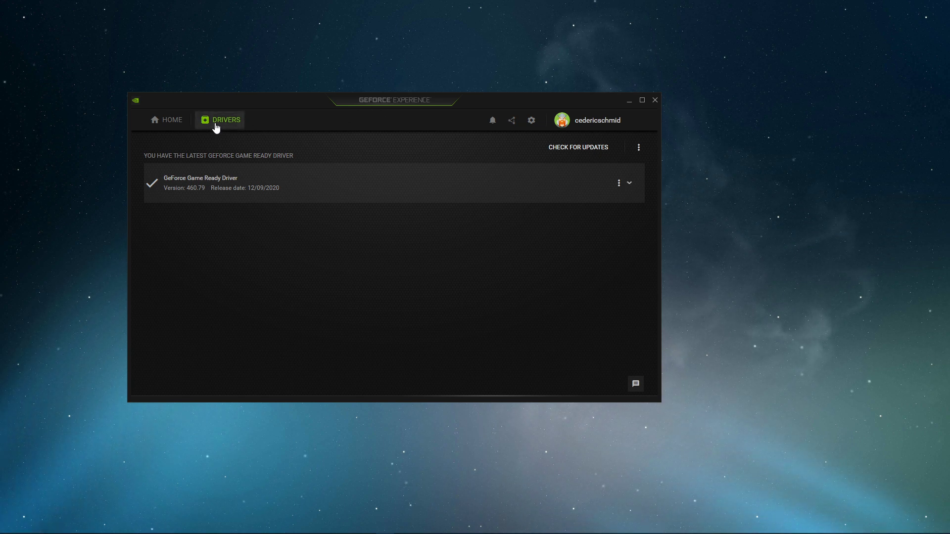
click(638, 148)
click(618, 183)
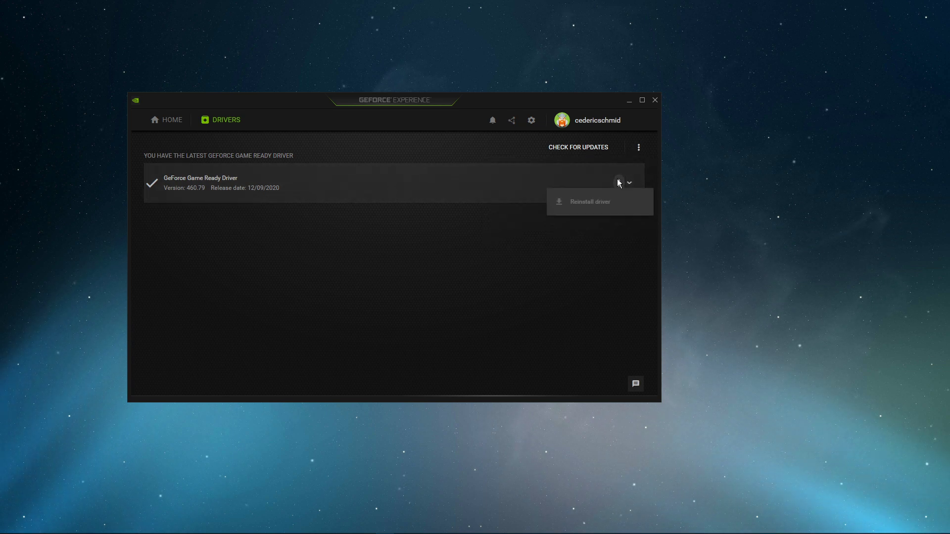
click(596, 244)
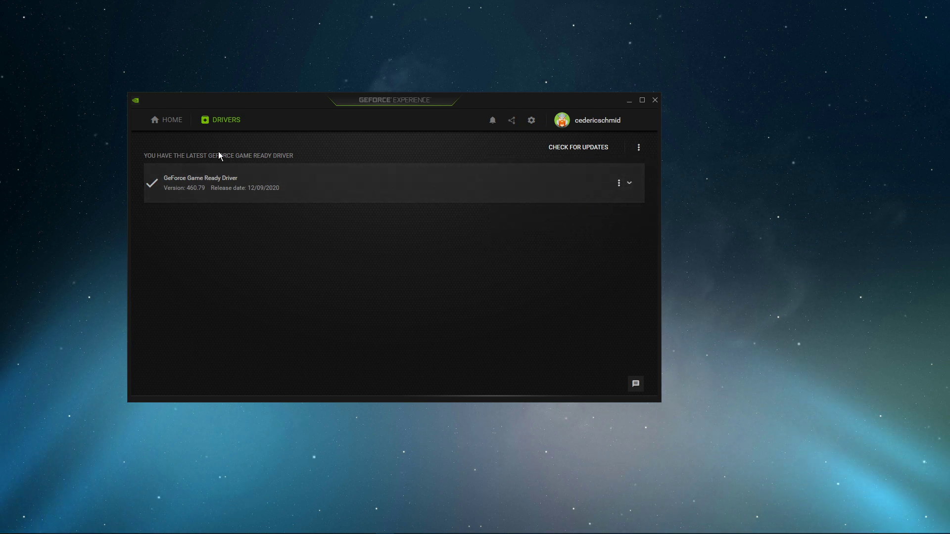
Find Cyberpunk 2077 in the GeForce Experience game library and open its details
click(165, 121)
scroll(328, 198, down, 4)
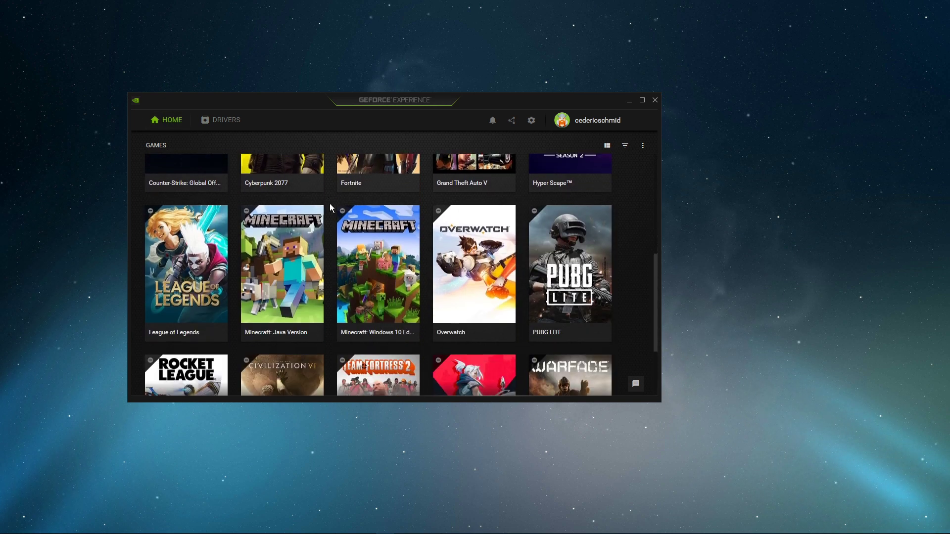
scroll(330, 208, down, 2)
scroll(329, 208, up, 4)
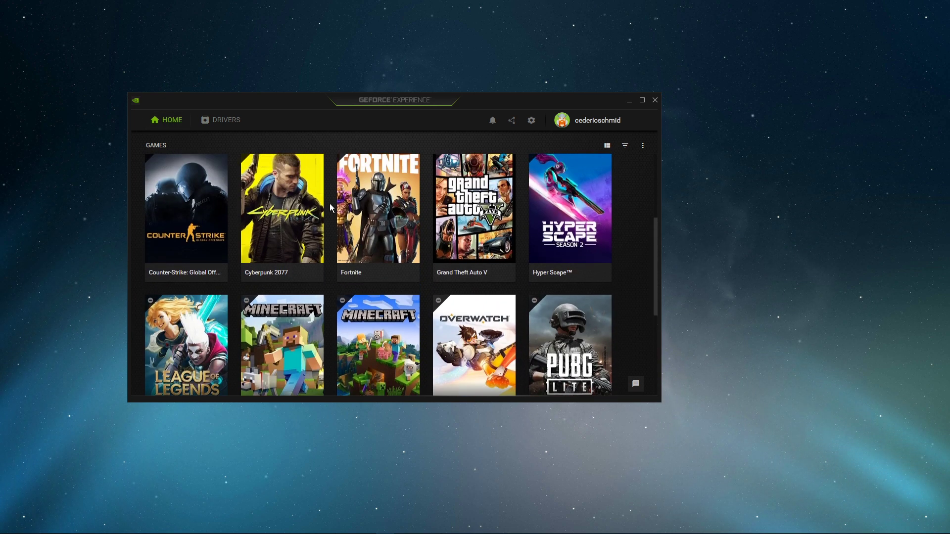
click(284, 224)
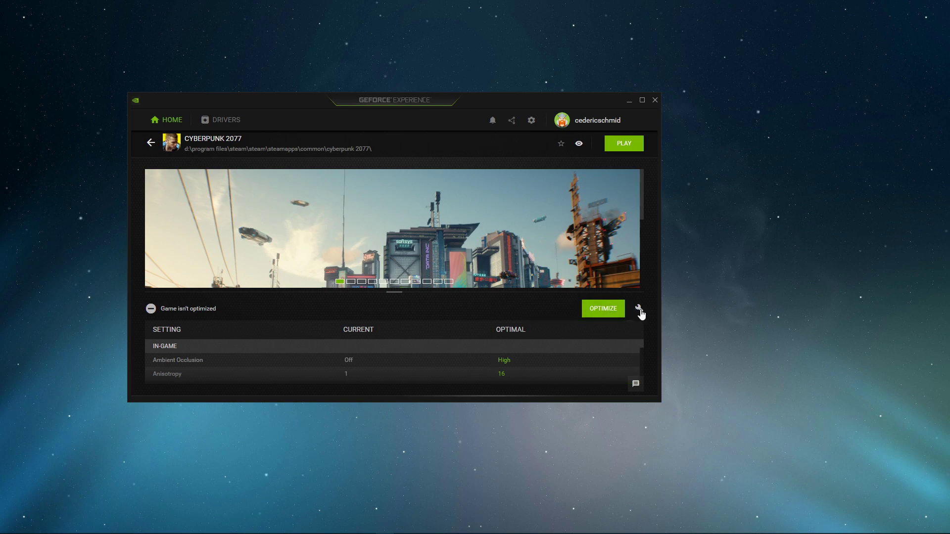
Try shifting Cyberpunk 2077's custom optimization strongly toward Performance, and cancel without applying it
click(639, 309)
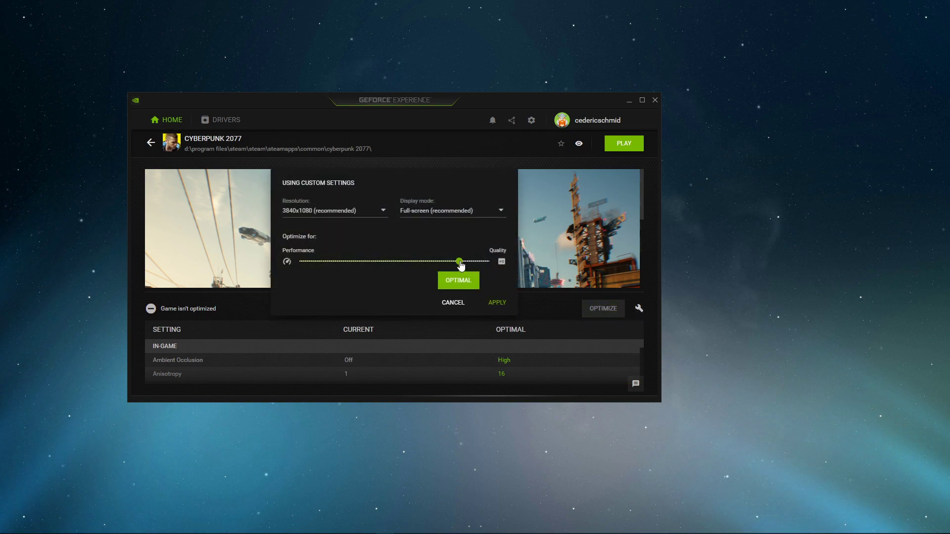
drag(461, 265, 329, 262)
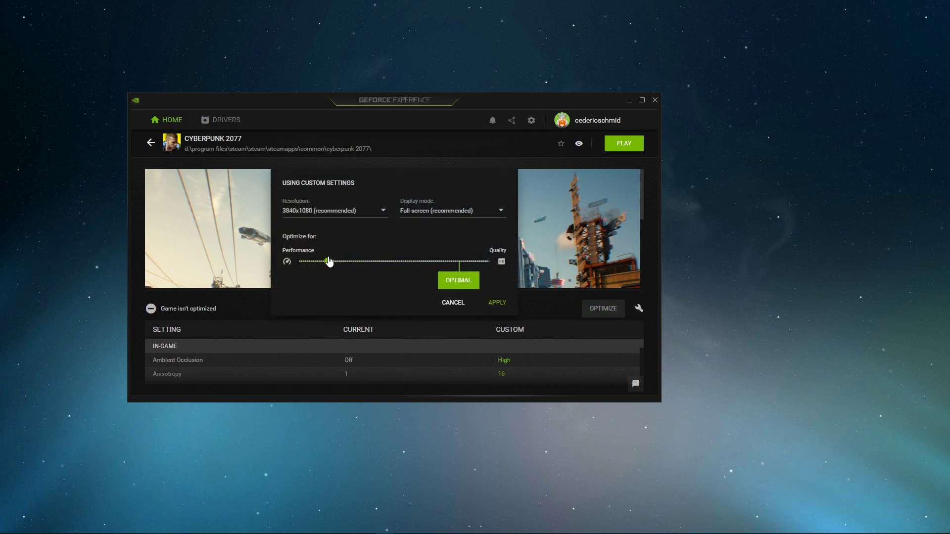
click(450, 303)
scroll(406, 347, down, 1)
scroll(403, 357, up, 1)
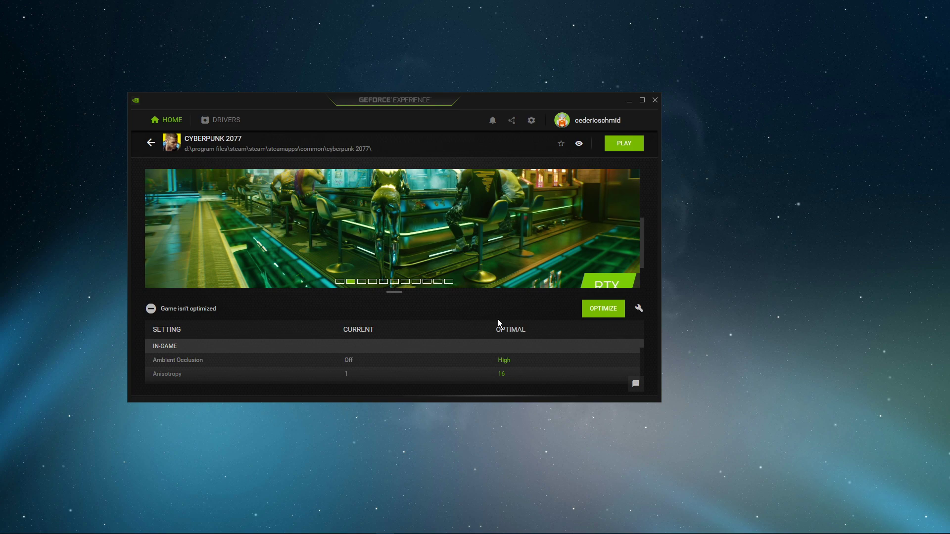
Check the resolution and display mode in Cyberpunk 2077's custom optimization settings, cancel them, and close GeForce Experience
click(638, 308)
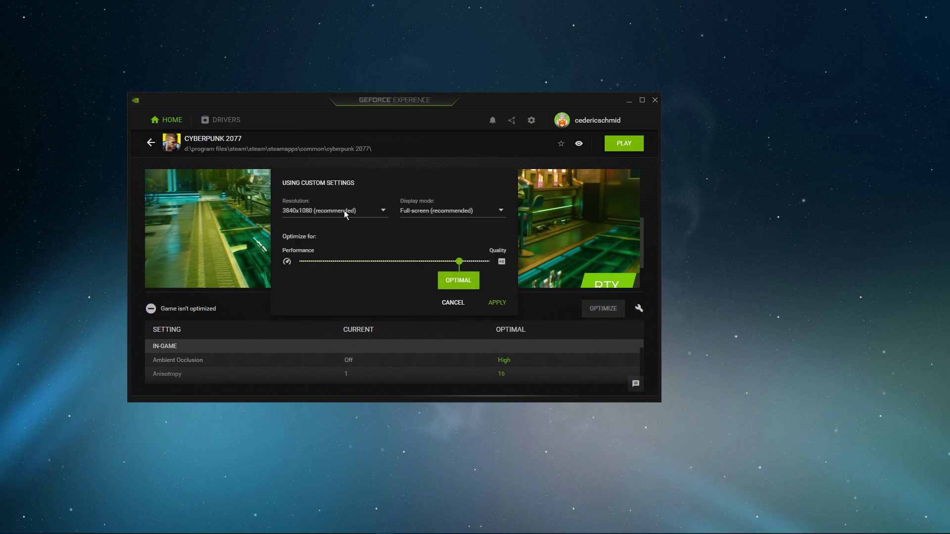
click(454, 304)
click(654, 100)
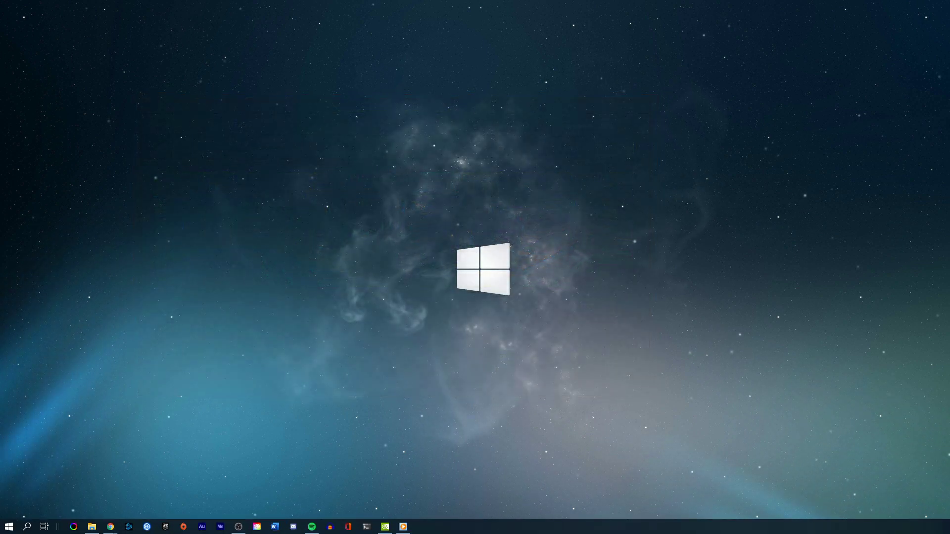
Open Windows Update, check for available updates, and close the Settings window
key(super)
text(update)
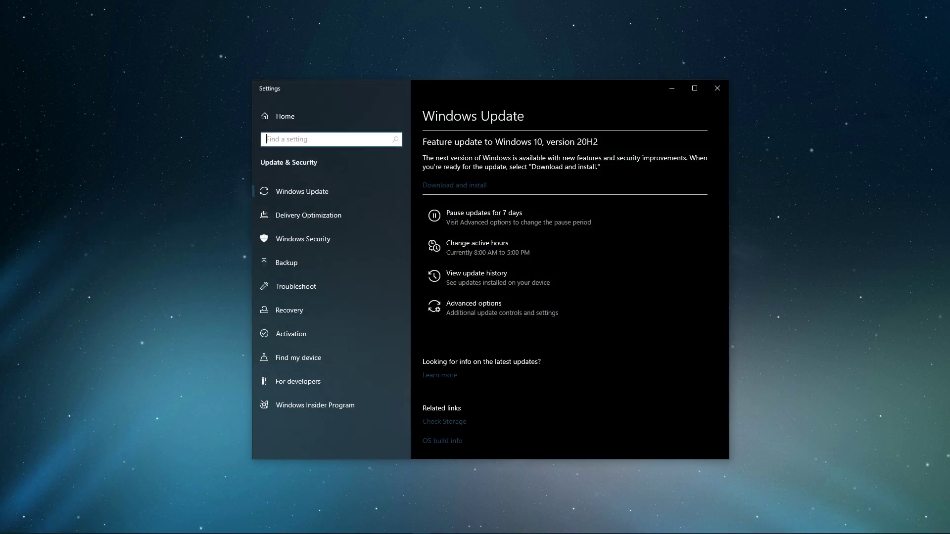
click(469, 170)
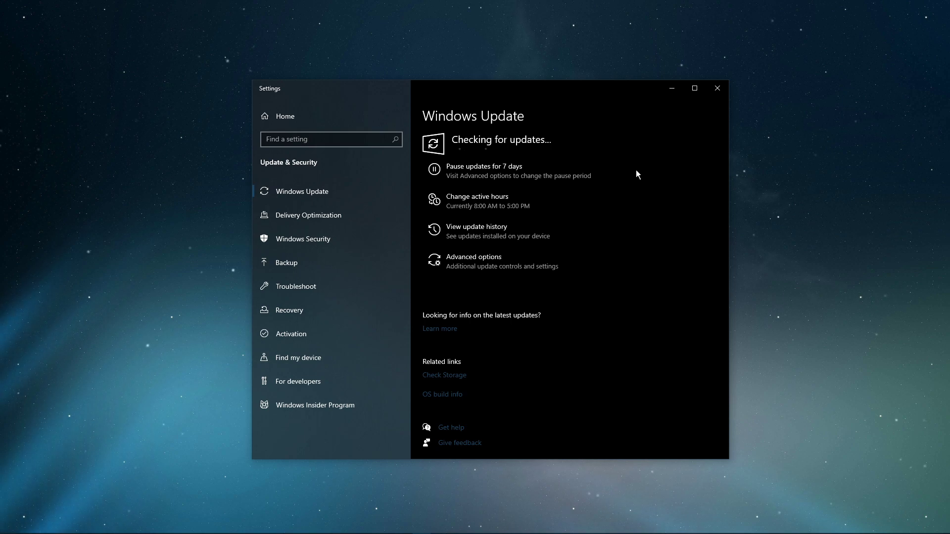
click(718, 88)
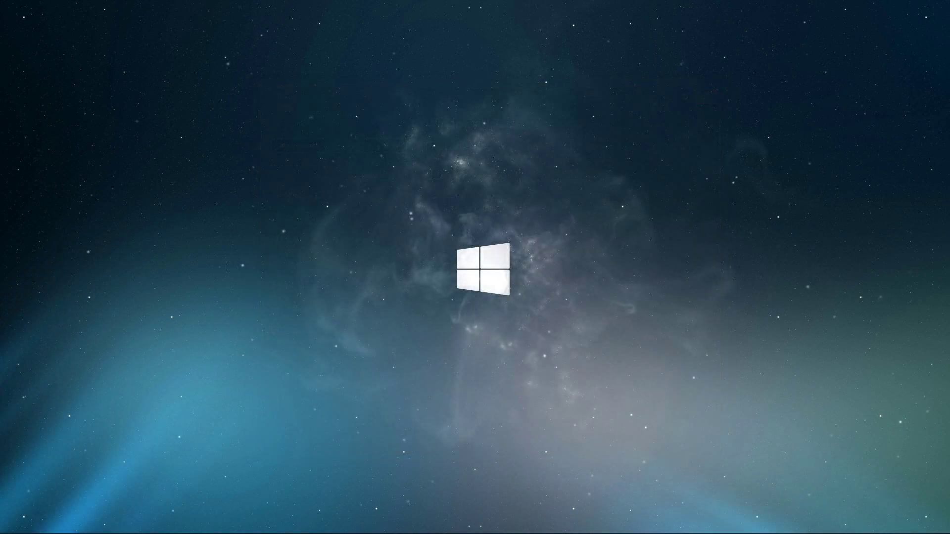
Open NVIDIA Control Panel and add Cyberpunk 2077 as the program to customize in the program-specific 3D settings
right_click(546, 236)
click(570, 315)
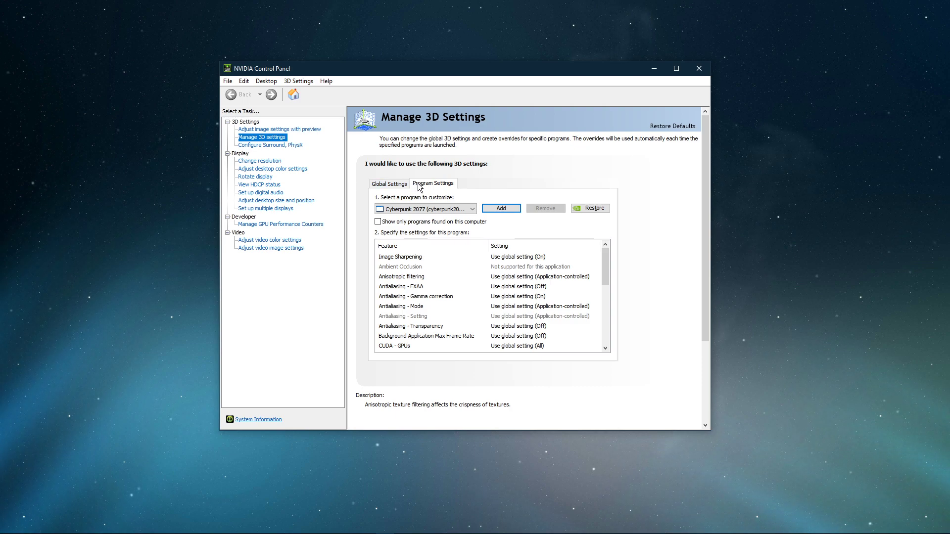
click(487, 210)
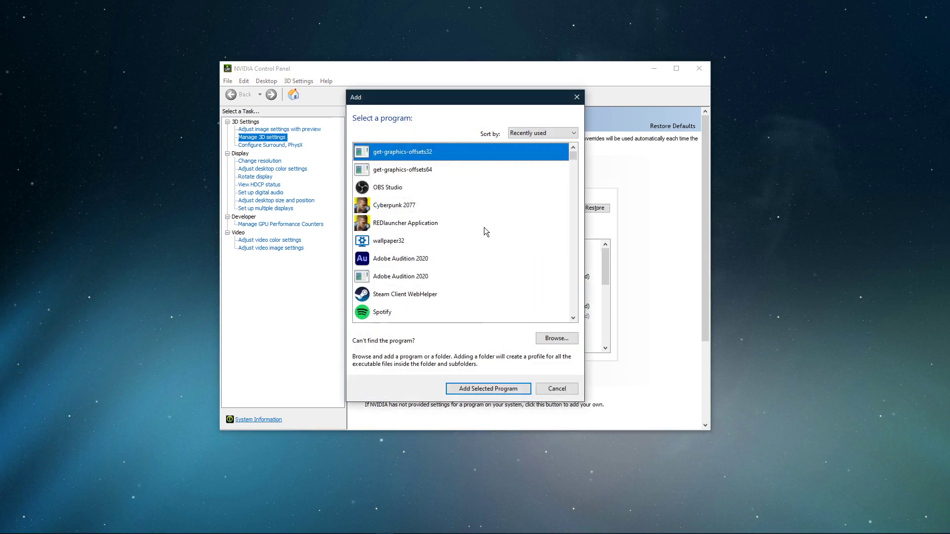
click(406, 208)
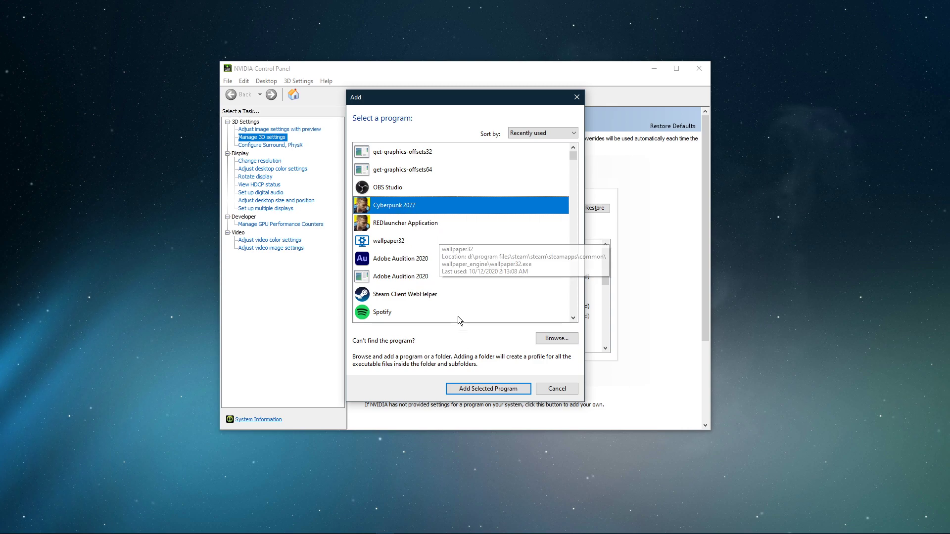
click(463, 388)
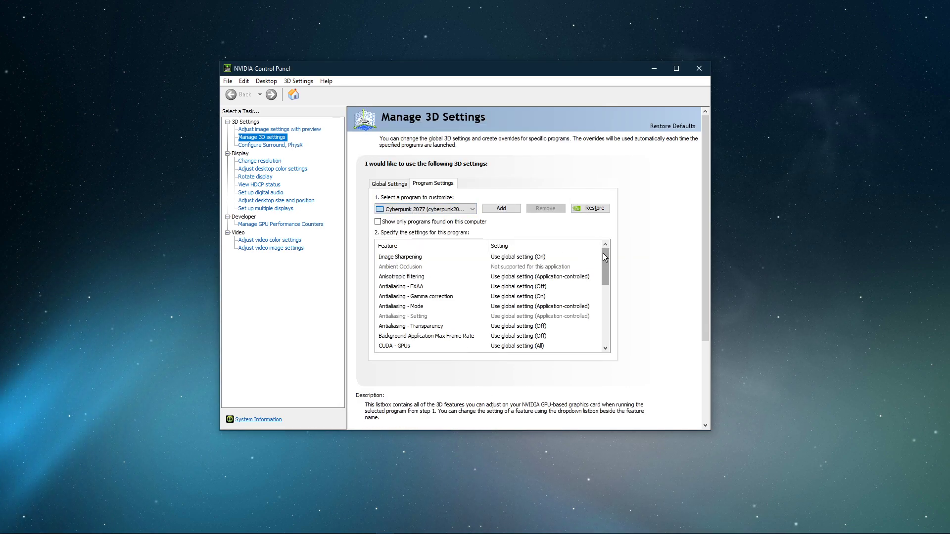
Check the CUDA - GPUs options for Cyberpunk 2077 without changing them, and set Power management mode to Prefer maximum performance
drag(602, 254, 598, 283)
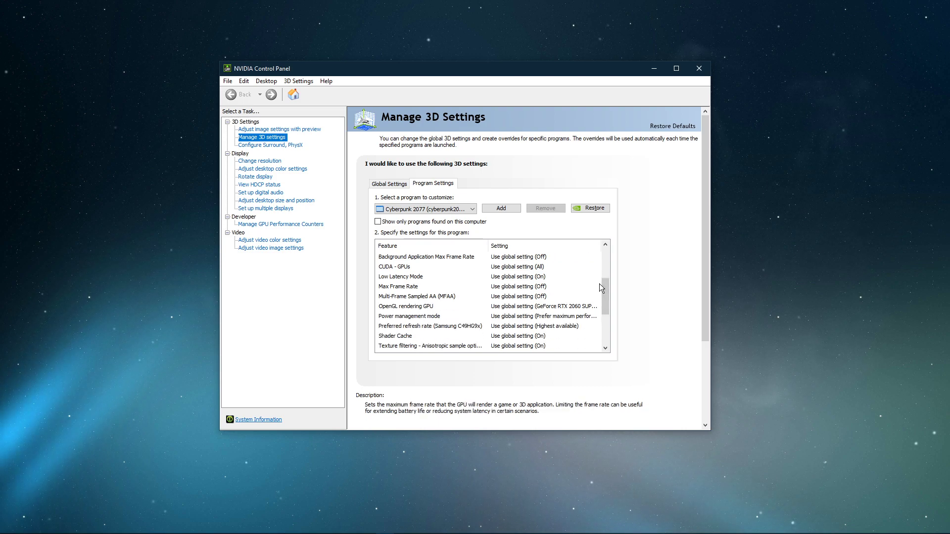
click(534, 267)
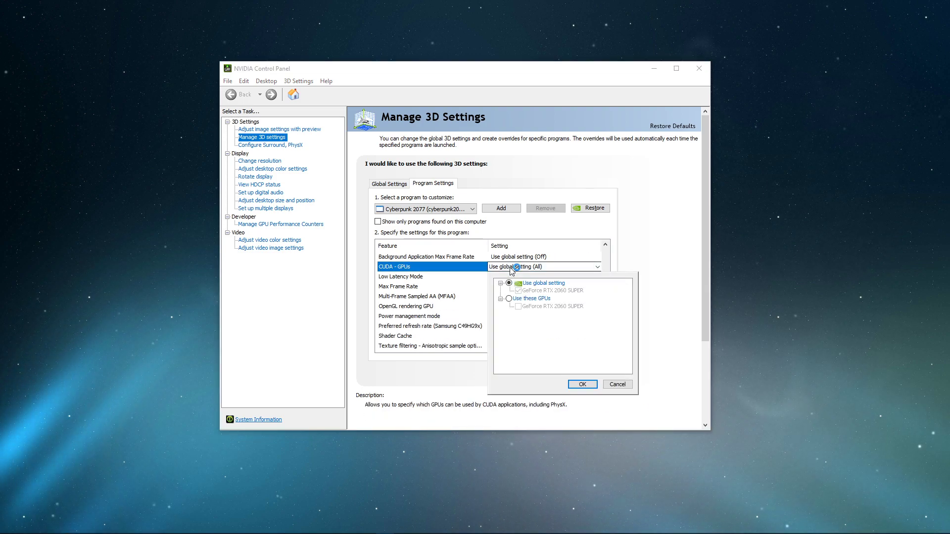
click(640, 264)
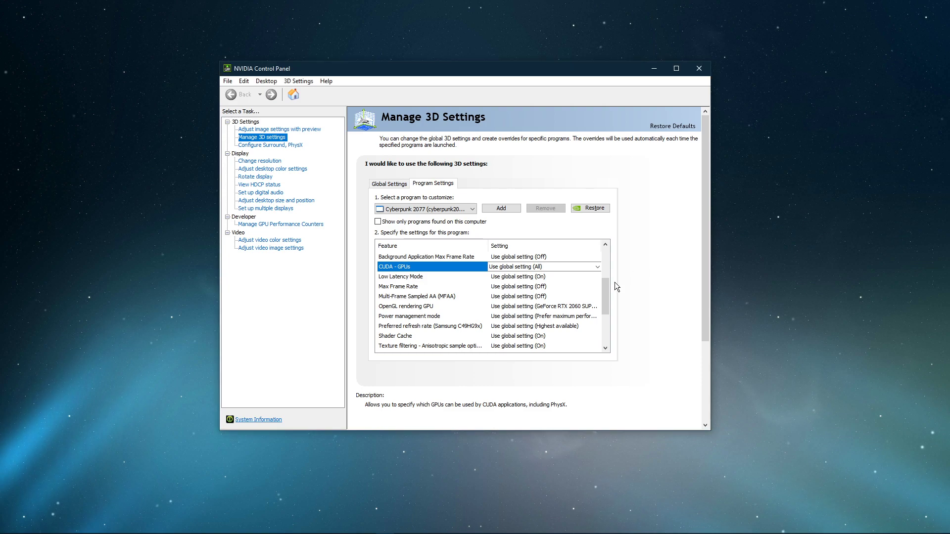
drag(606, 284, 605, 290)
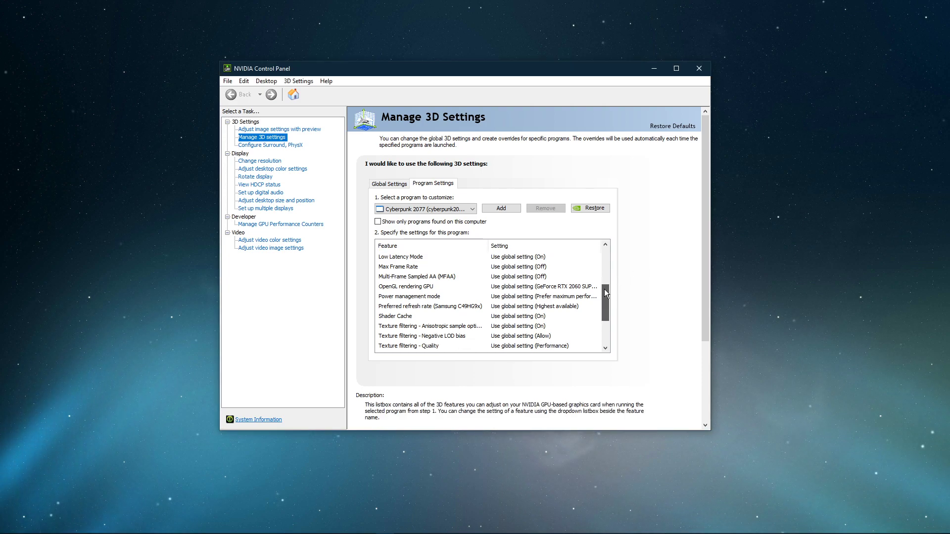
click(519, 300)
click(519, 335)
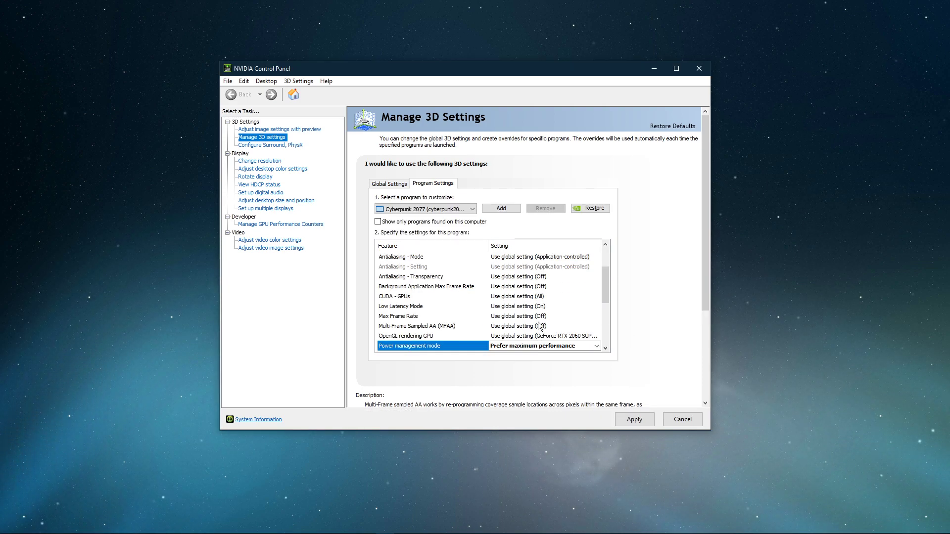
Set Texture filtering - Quality to Performance in Cyberpunk 2077's program-specific 3D settings
drag(602, 280, 608, 305)
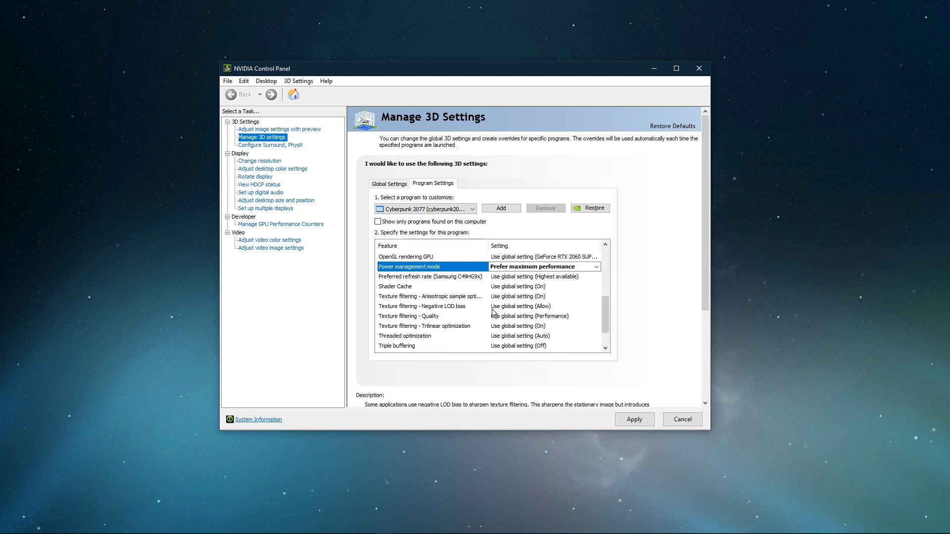
click(495, 317)
click(495, 317)
click(515, 352)
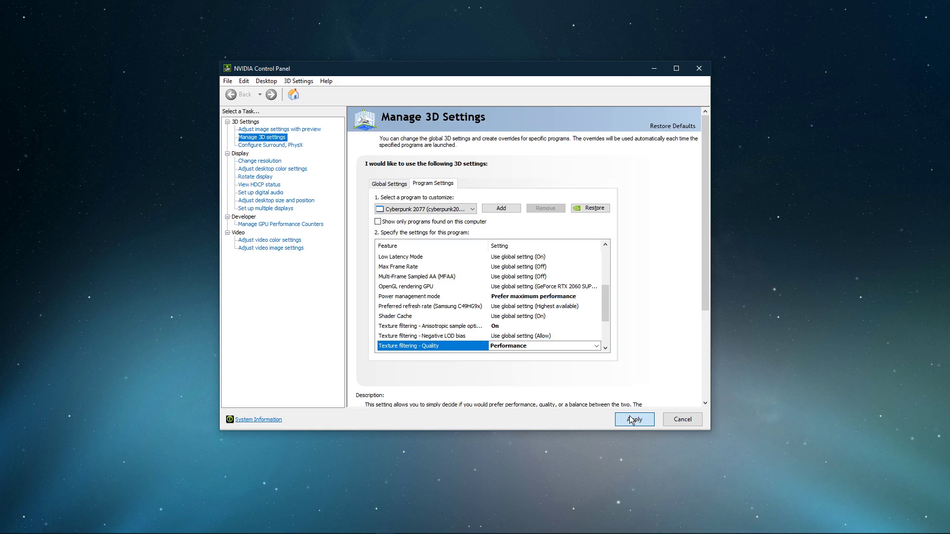
Search Windows for "graphics settings", open the Graphics settings page, and close NVIDIA Control Panel
key(super)
text(graphics settings)
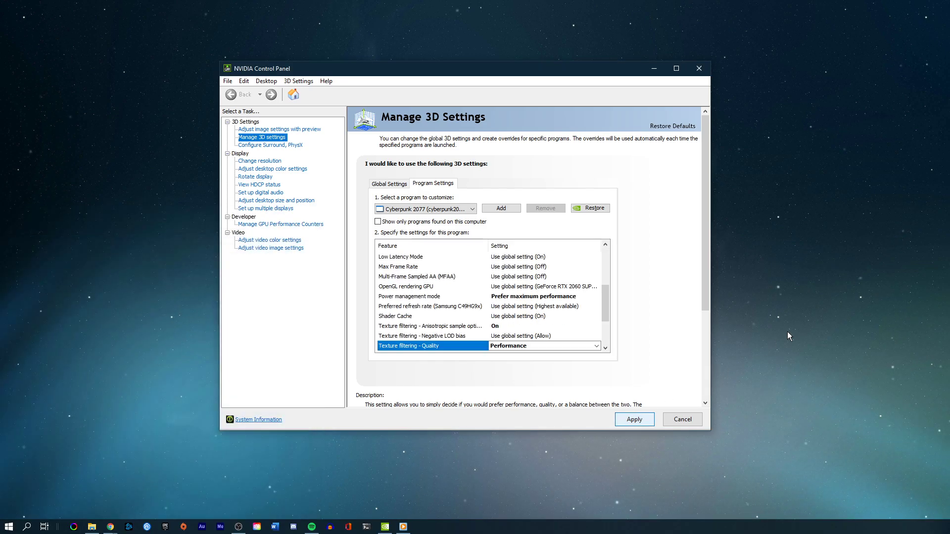
key(Return)
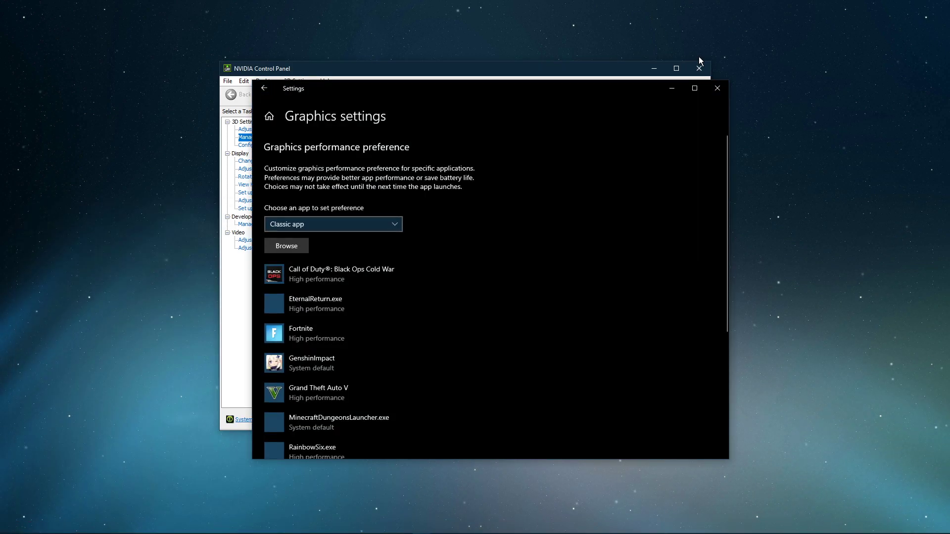
click(698, 68)
Add the Cyberpunk2077 application from D:\Program Files\steam\Steam\steamapps\common\Cyberpunk 2077\bin\x64 as a classic app in the graphics performance preferences
click(285, 246)
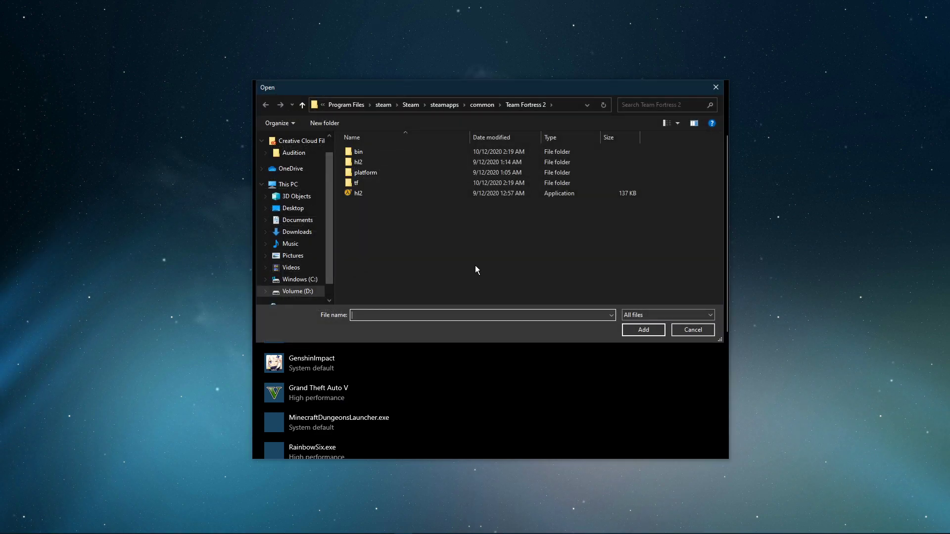
click(343, 105)
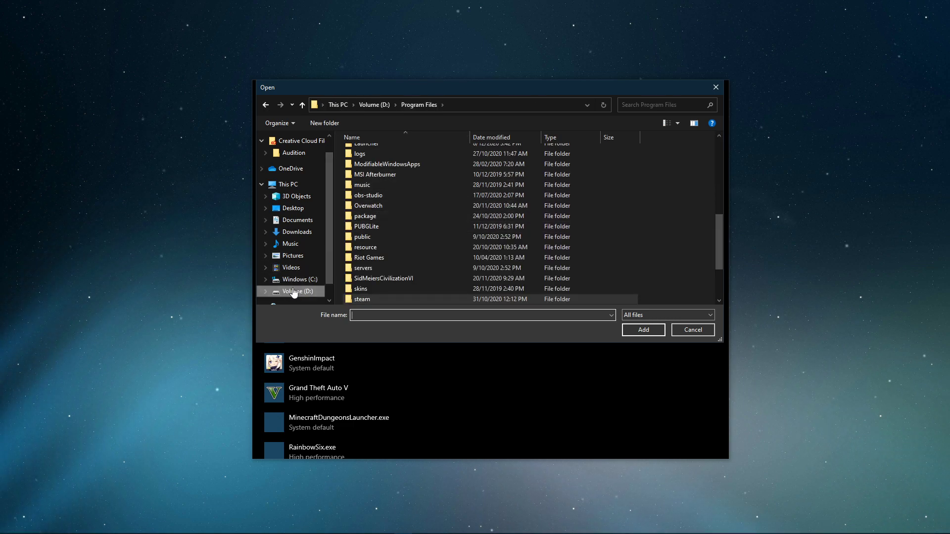
double_click(361, 299)
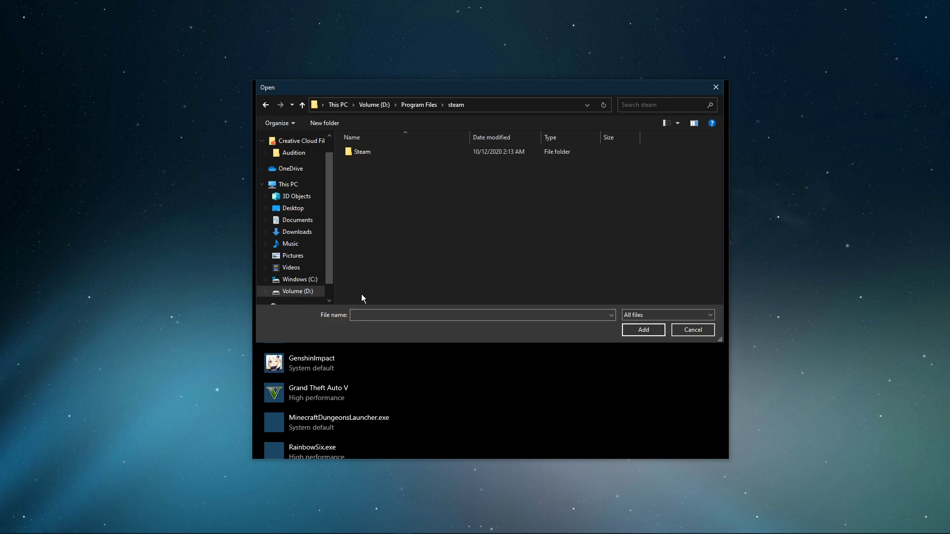
double_click(372, 156)
scroll(377, 193, down, 2)
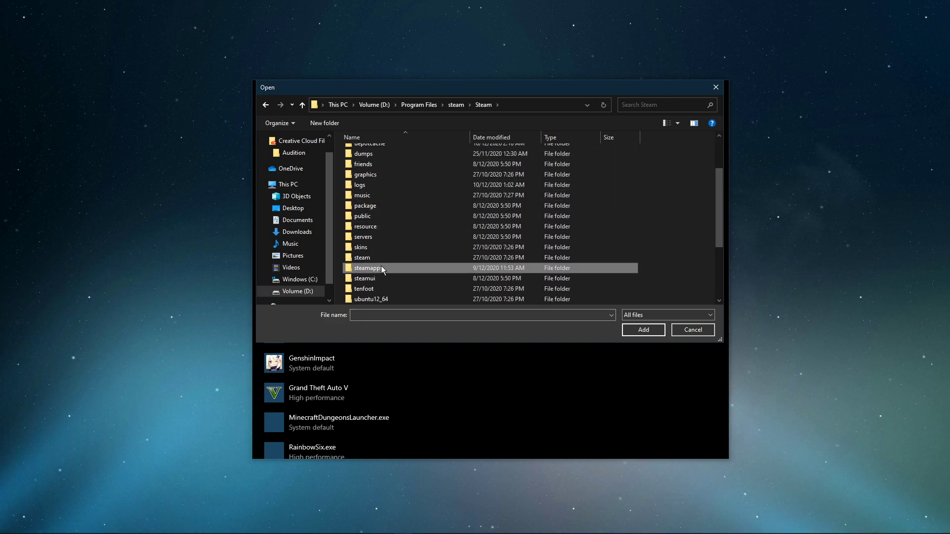
double_click(380, 267)
double_click(376, 153)
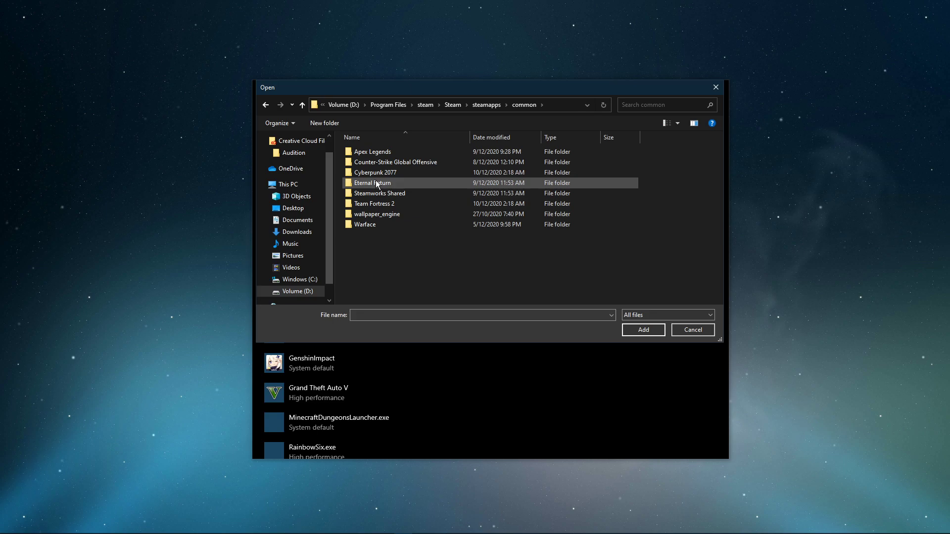
double_click(377, 172)
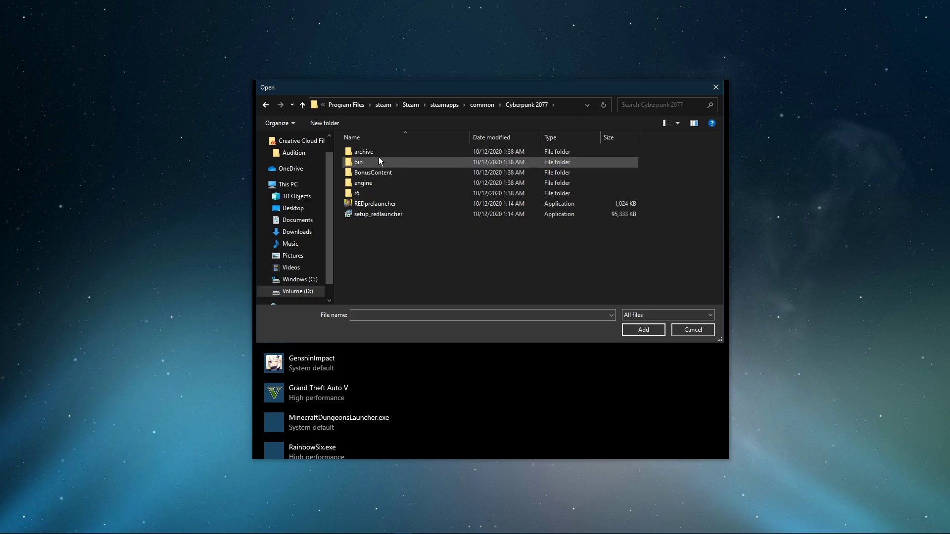
double_click(378, 160)
double_click(379, 150)
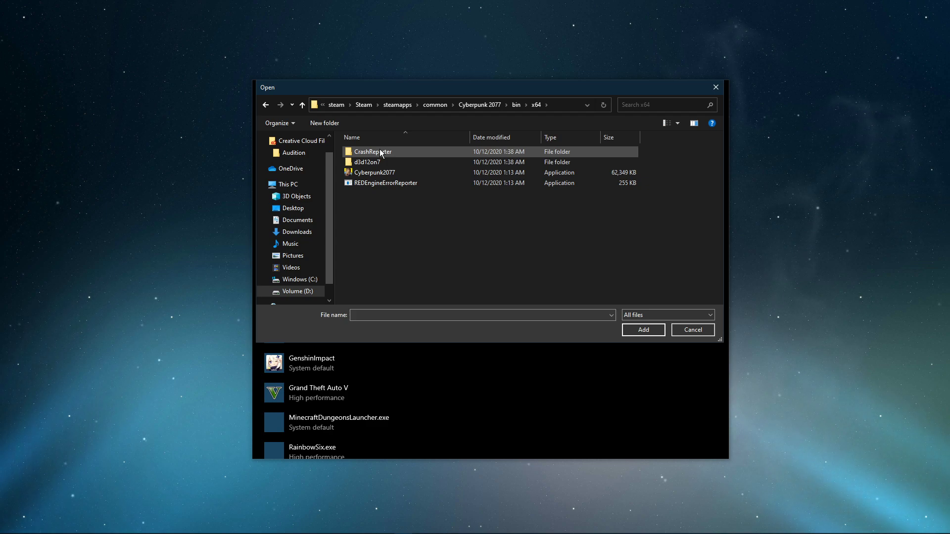
click(402, 172)
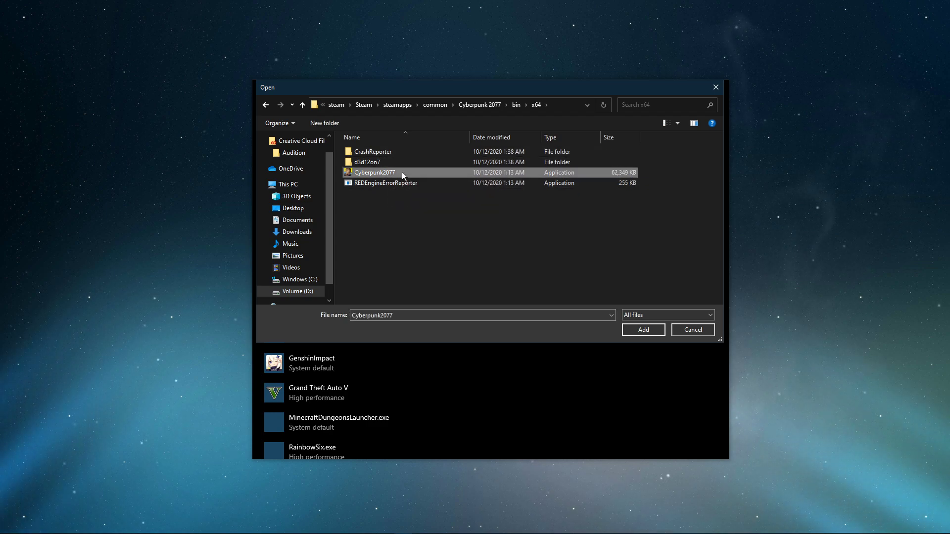
click(639, 330)
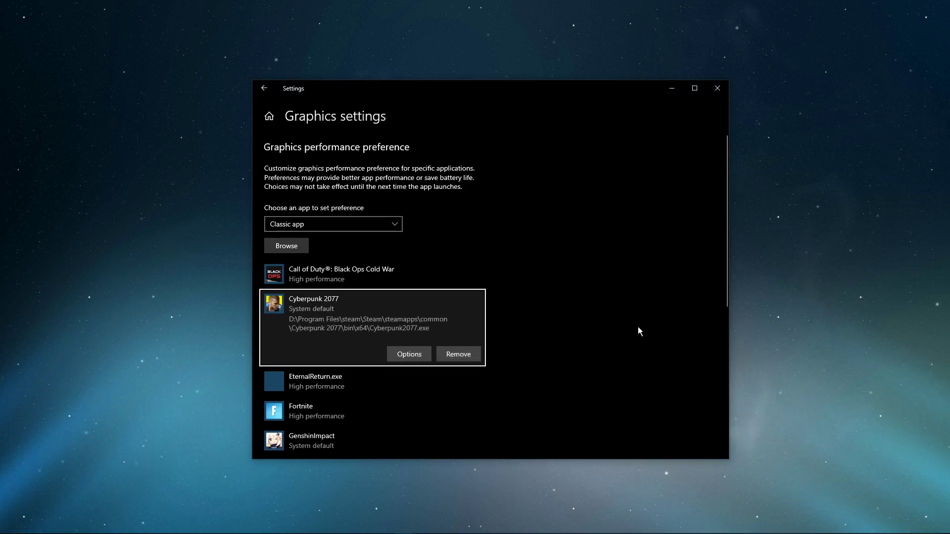
Set Cyberpunk 2077's graphics preference to High performance, save it, and close the Settings window
click(399, 354)
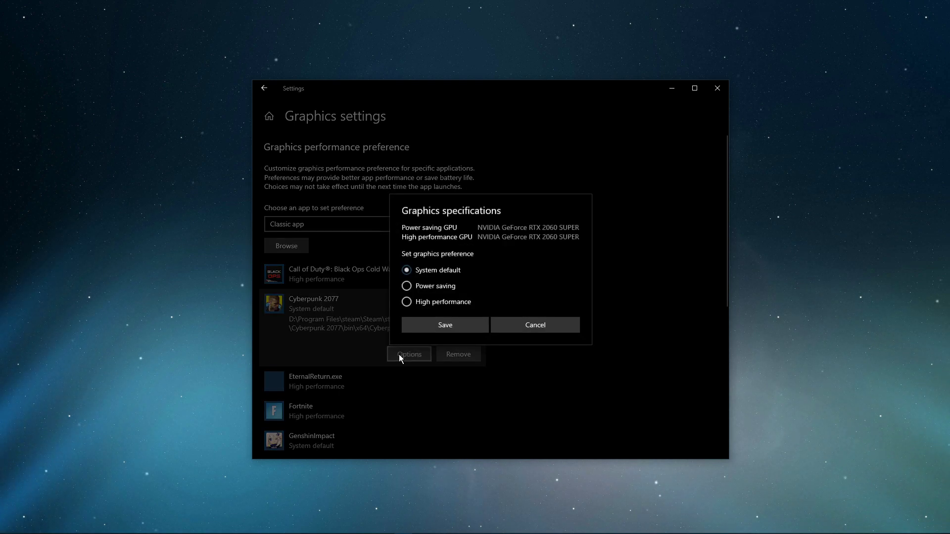
click(405, 304)
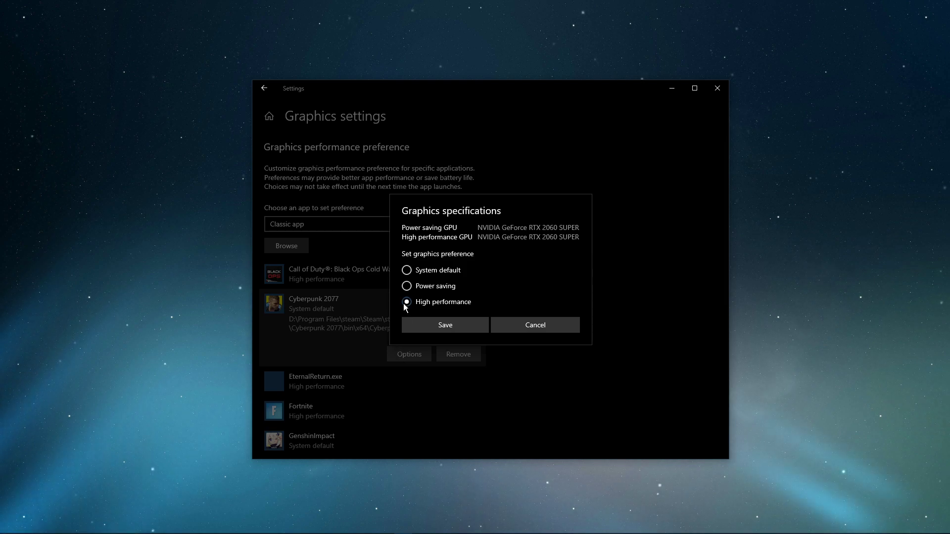
click(415, 322)
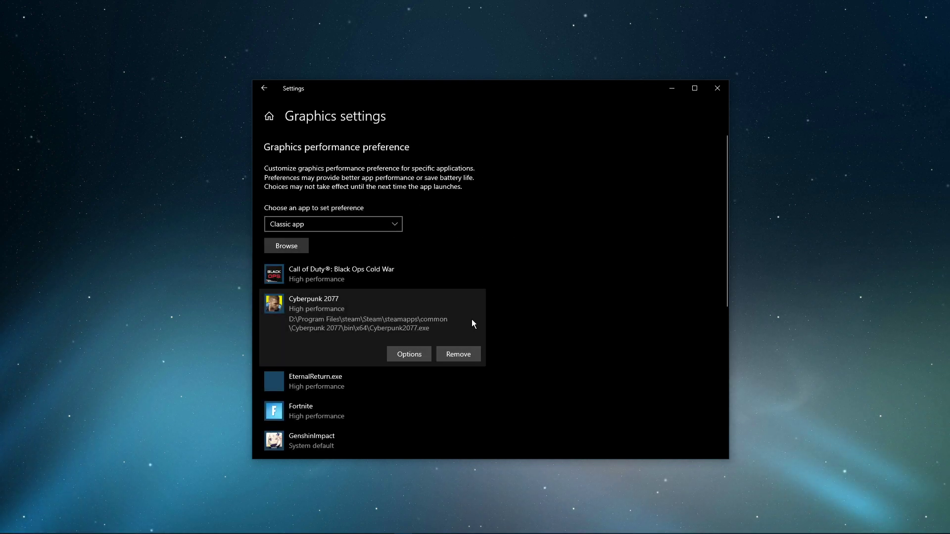
click(718, 94)
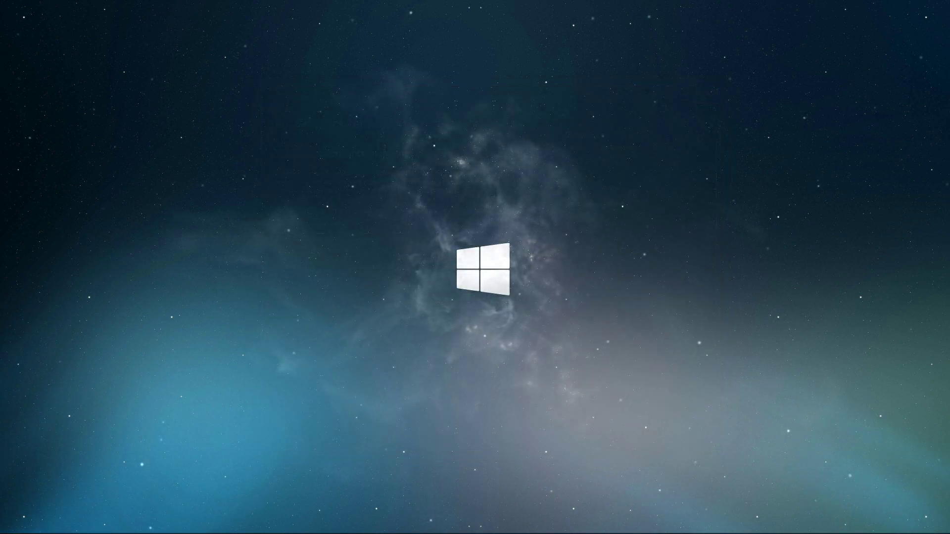
Open the Windows temporary files folder with %temp% and reposition its window on the desktop
key(super)
text(mp%)
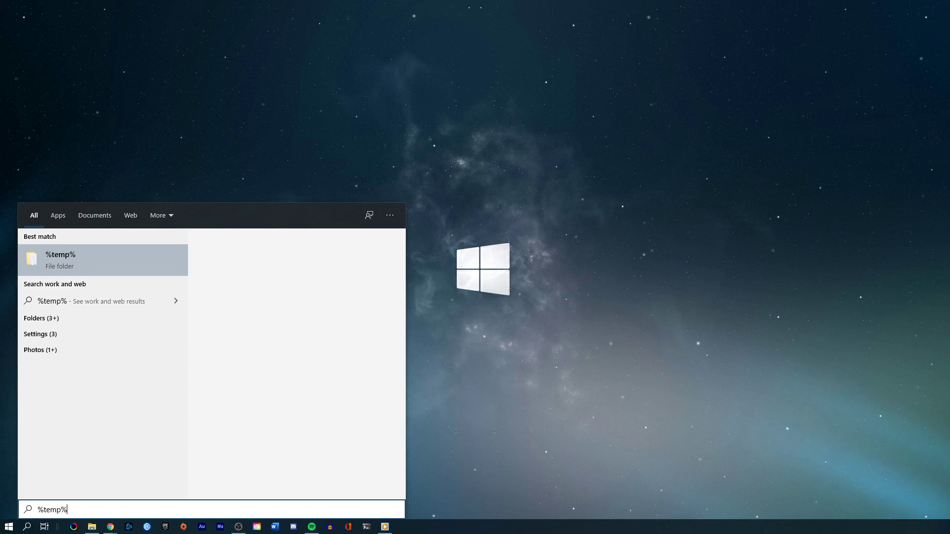
key(Return)
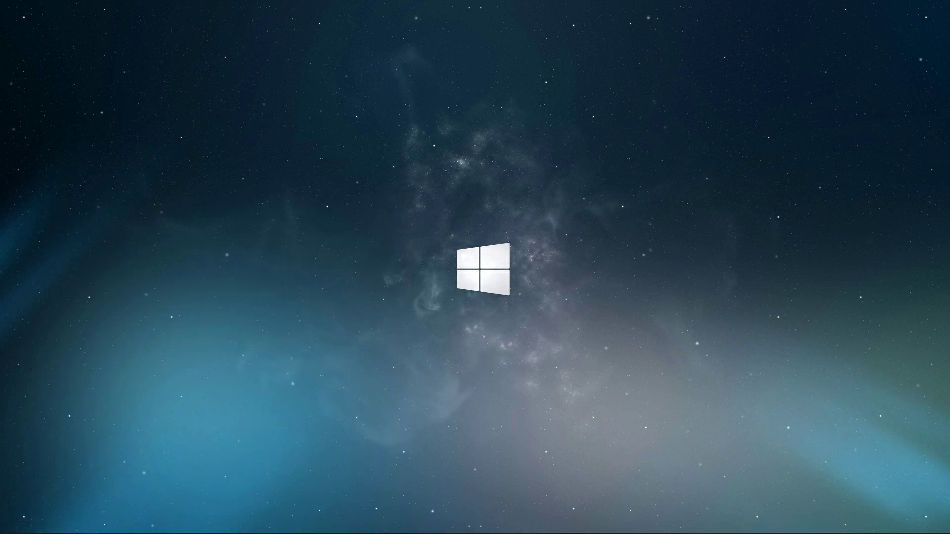
drag(505, 145, 446, 100)
Delete all items in the Temp folder, skipping all current files that are in use
key(ctrl+a)
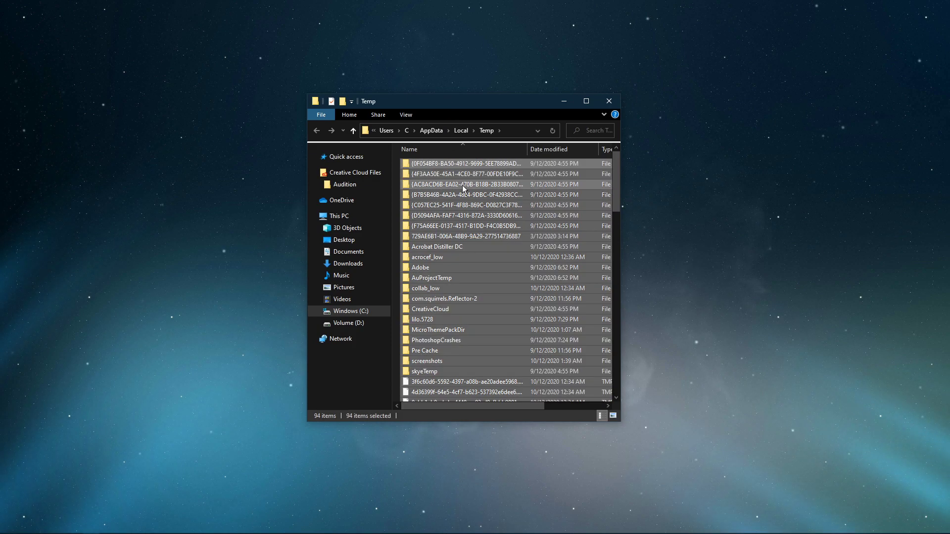
right_click(462, 185)
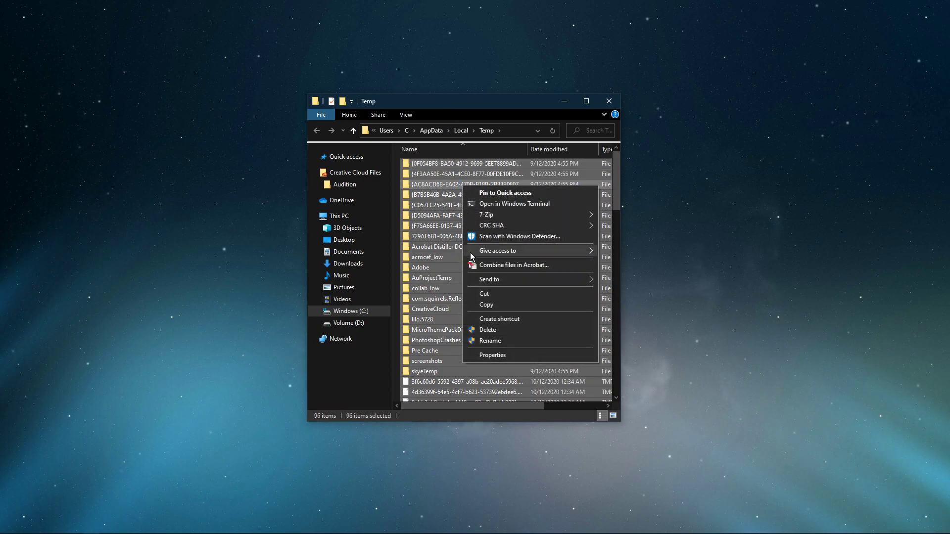
click(477, 329)
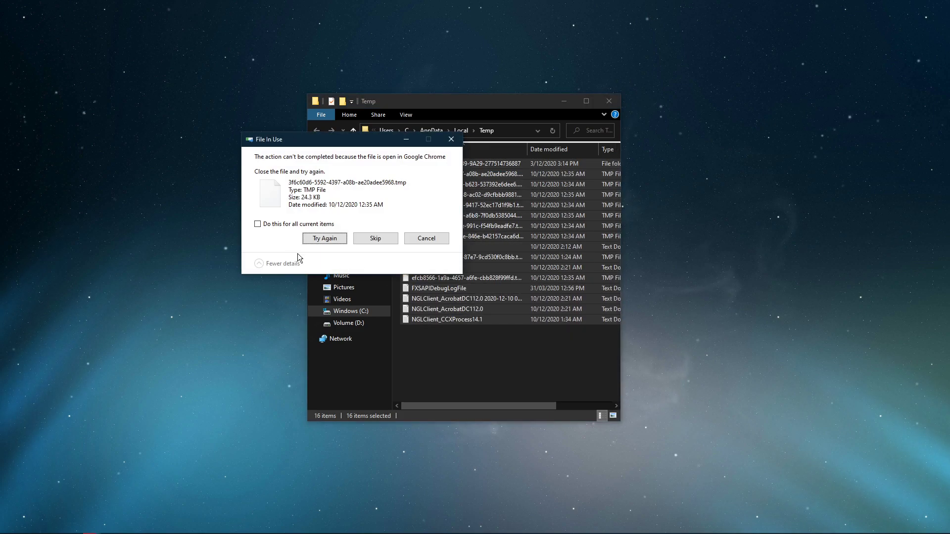
click(257, 223)
click(357, 238)
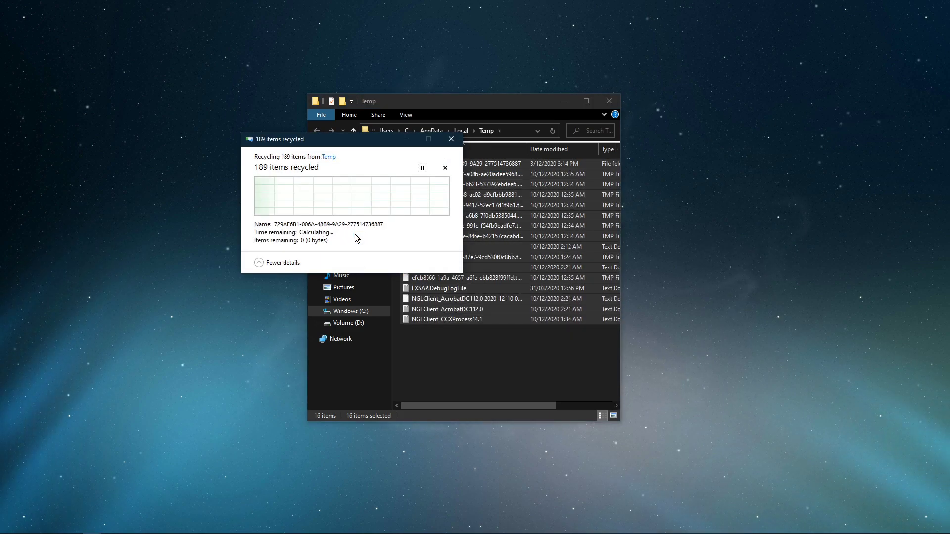